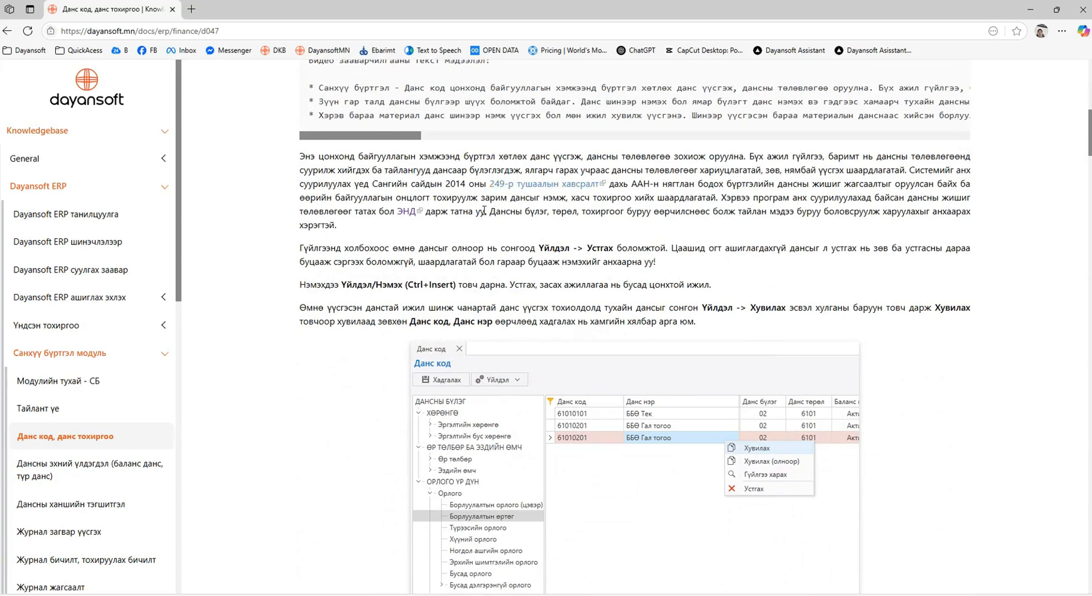
# Step: Open the sample chart of accounts linked in the knowledgebase article and review its account columns in Excel
pyautogui.moveTo(374, 185); pyautogui.dragTo(483, 212)
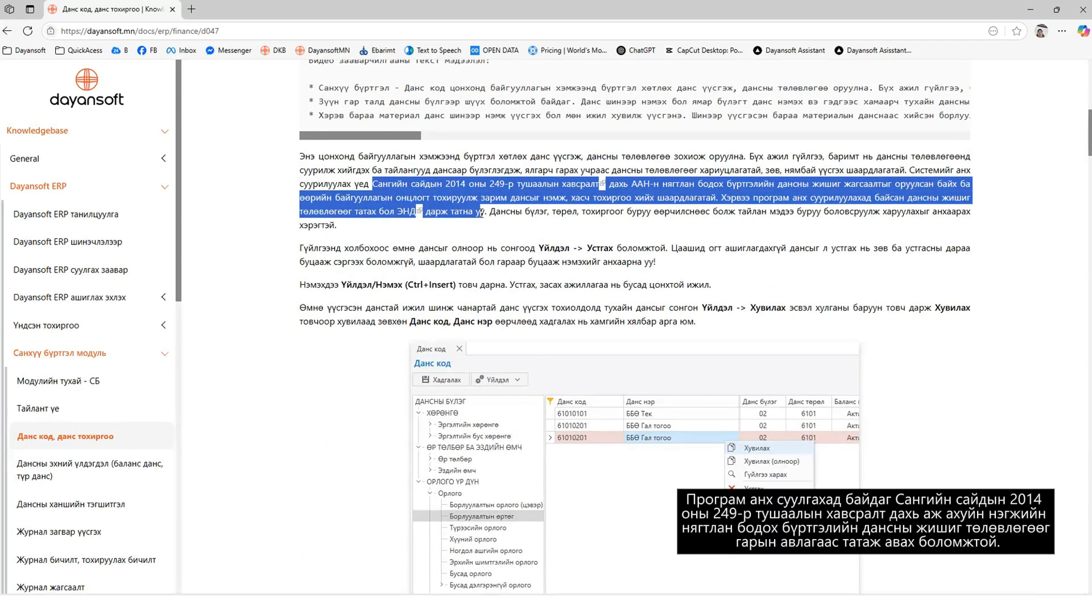
pyautogui.click(487, 232)
pyautogui.click(408, 212)
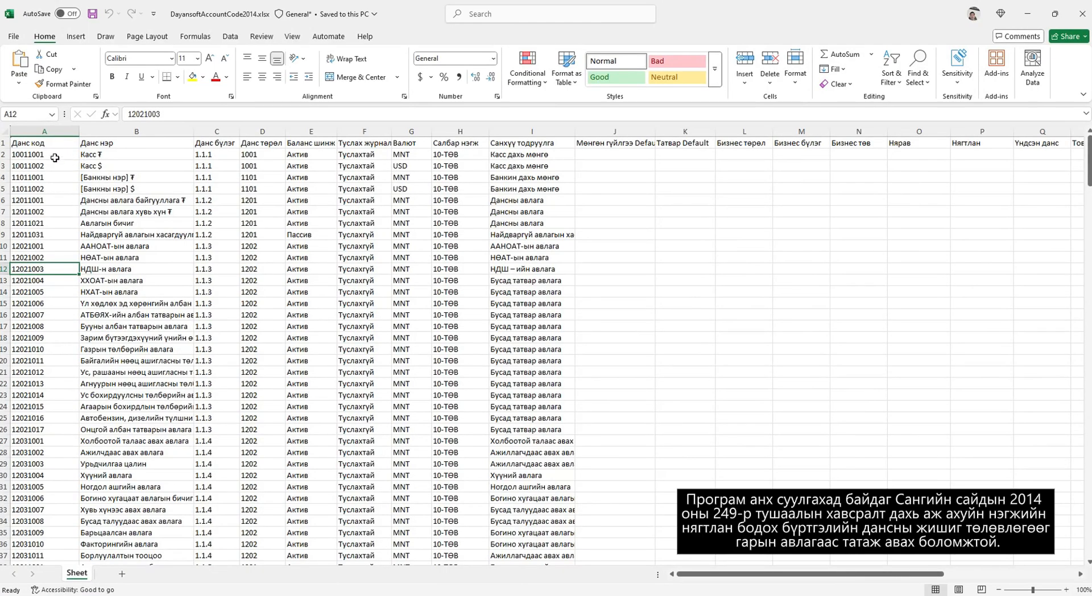
pyautogui.moveTo(55, 158); pyautogui.dragTo(1027, 169)
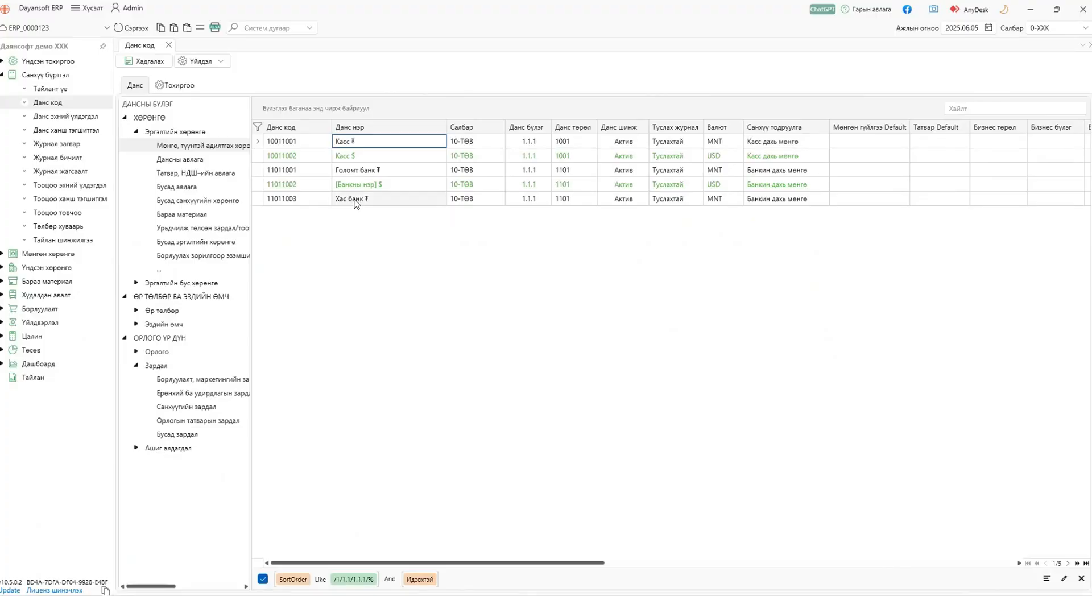
# Step: In Dayansoft ERP, add the bank account number to the name of the "Хас банк ₮" account and save
pyautogui.click(356, 204)
pyautogui.click(365, 200)
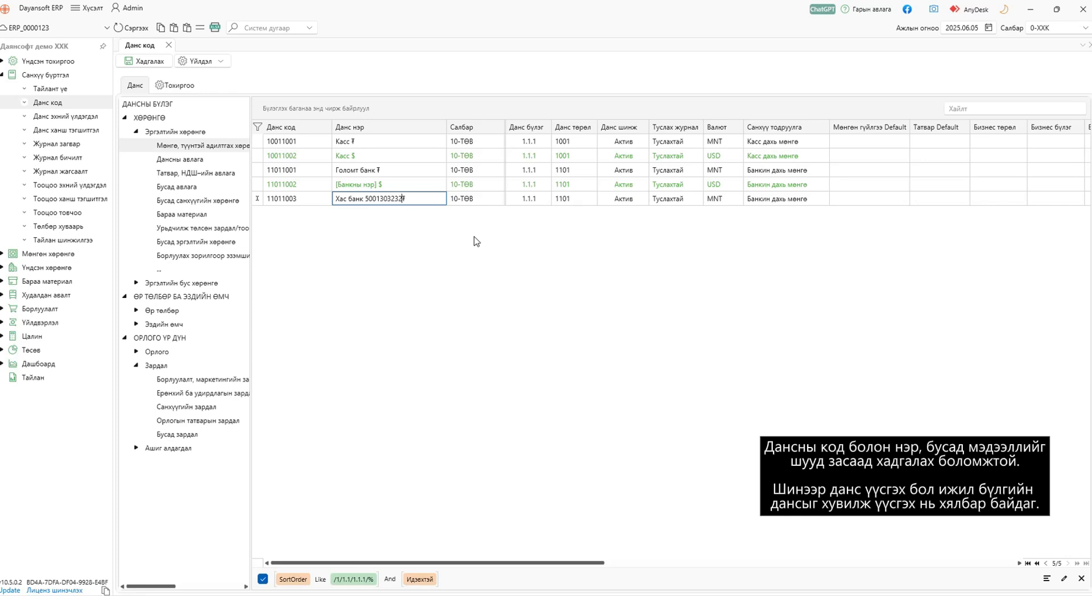
pyautogui.click(161, 63)
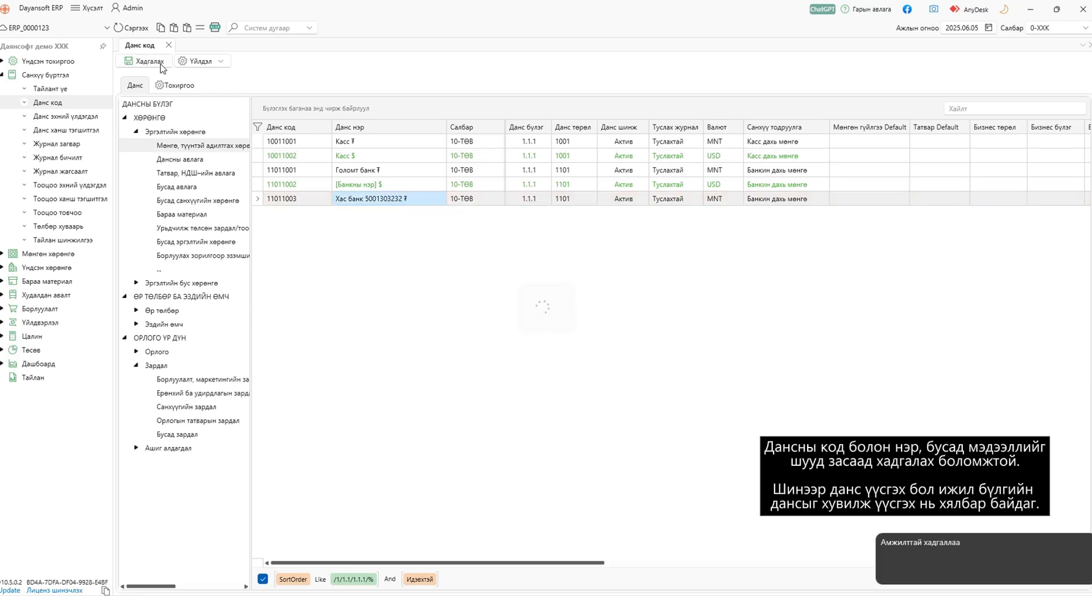
# Step: Duplicate the "Хас банк" account row
pyautogui.rightClick(313, 203)
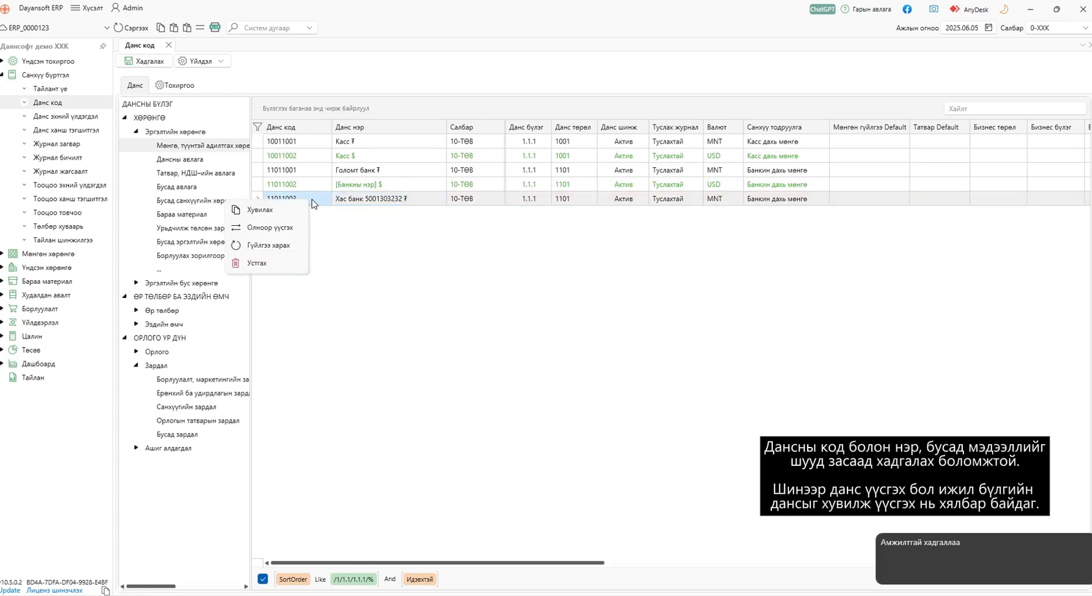
pyautogui.click(349, 201)
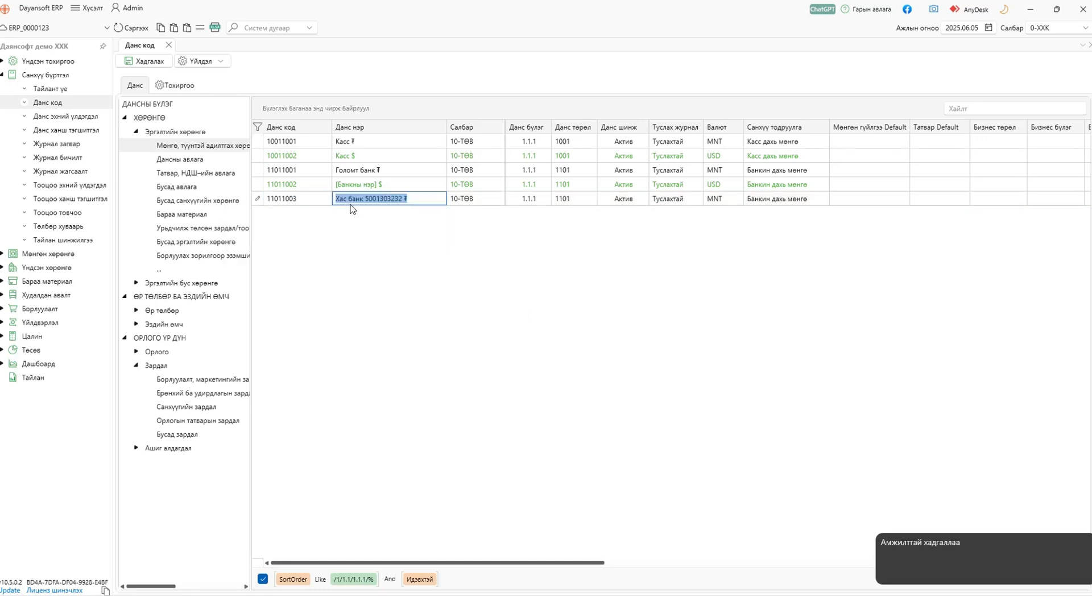
pyautogui.click(220, 64)
pyautogui.click(180, 96)
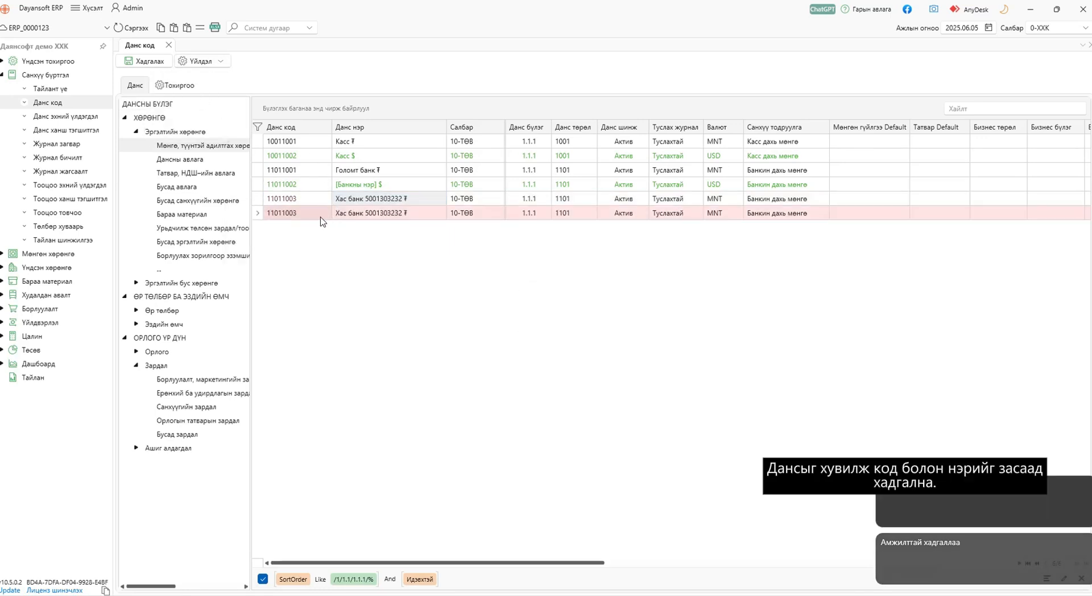
# Step: Set the duplicated account's code to 11011004 and its name to "Хаан банк ₮", and save
pyautogui.click(320, 214)
pyautogui.click(322, 215)
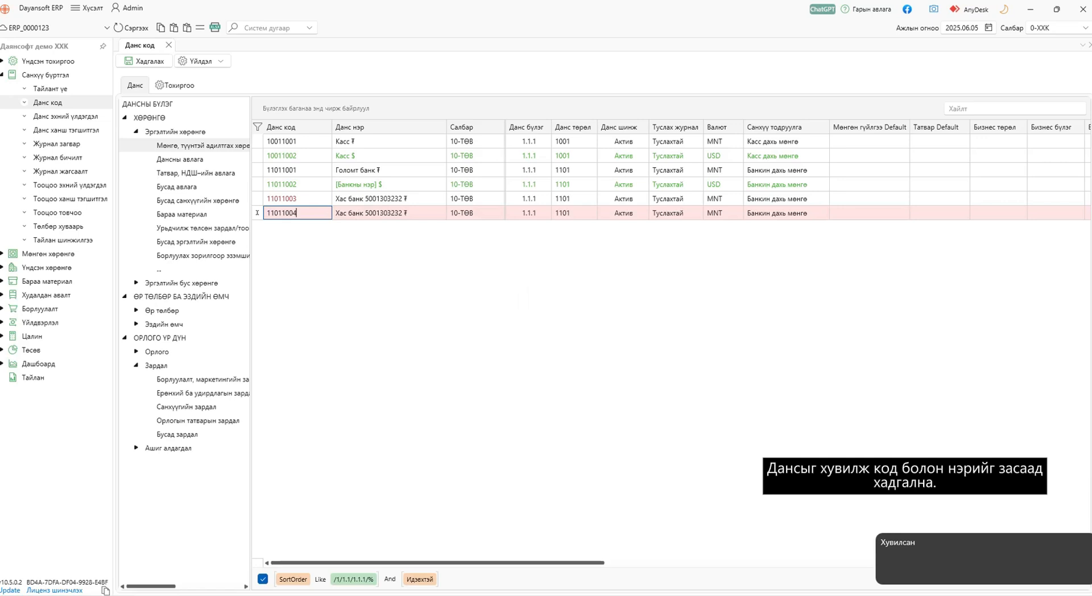
pyautogui.press('Tab')
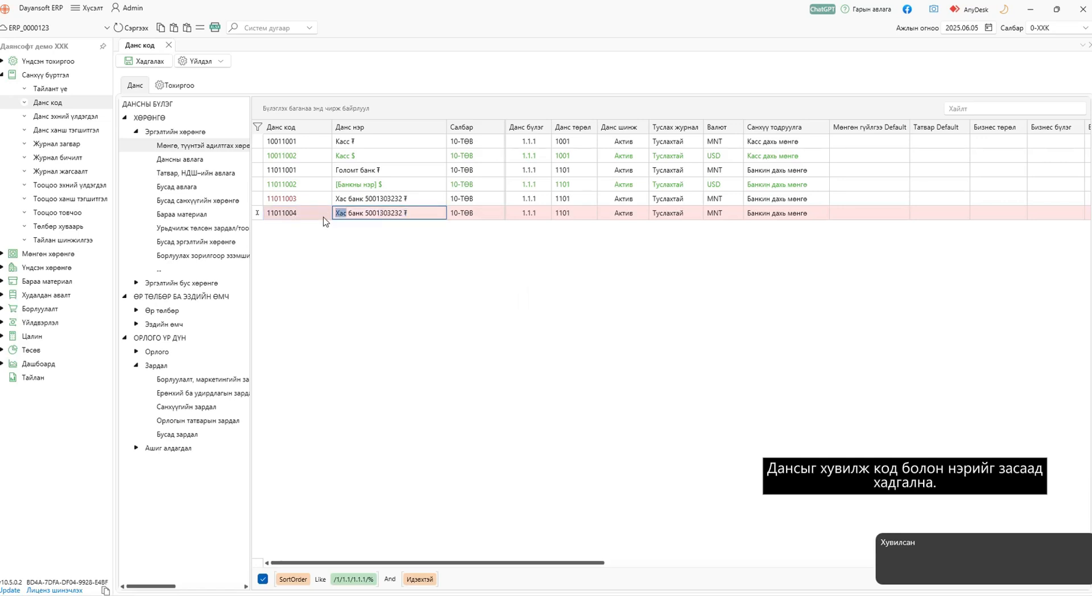
pyautogui.hotkey('ctrl', 'shift', 'Right')
pyautogui.hotkey('ctrl', 'shift', 'Right')
pyautogui.write('Ха')
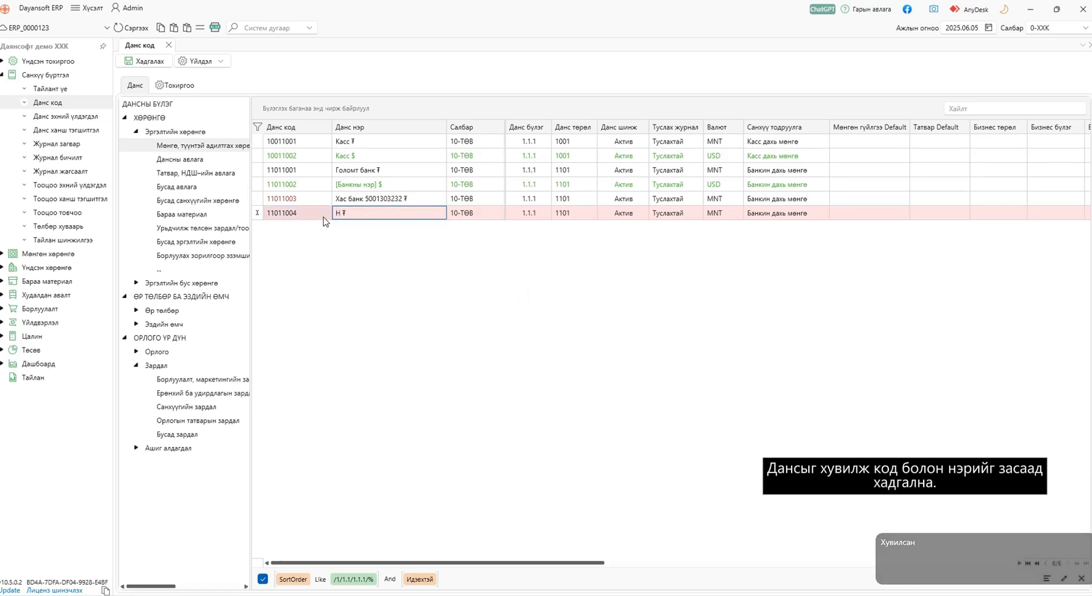
pyautogui.write('ан банк')
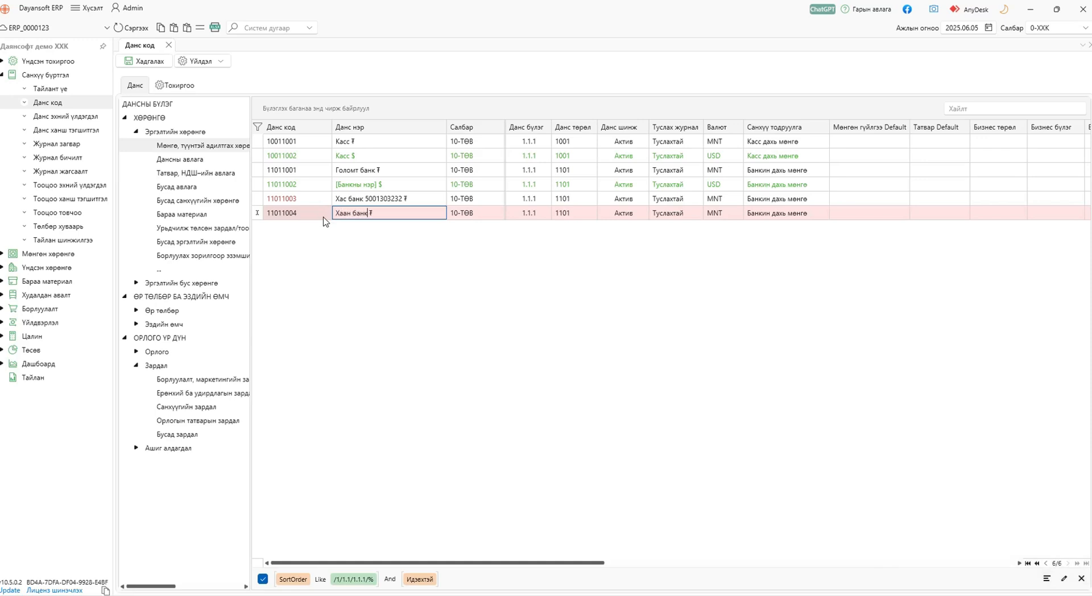
pyautogui.hotkey('ctrl', 's')
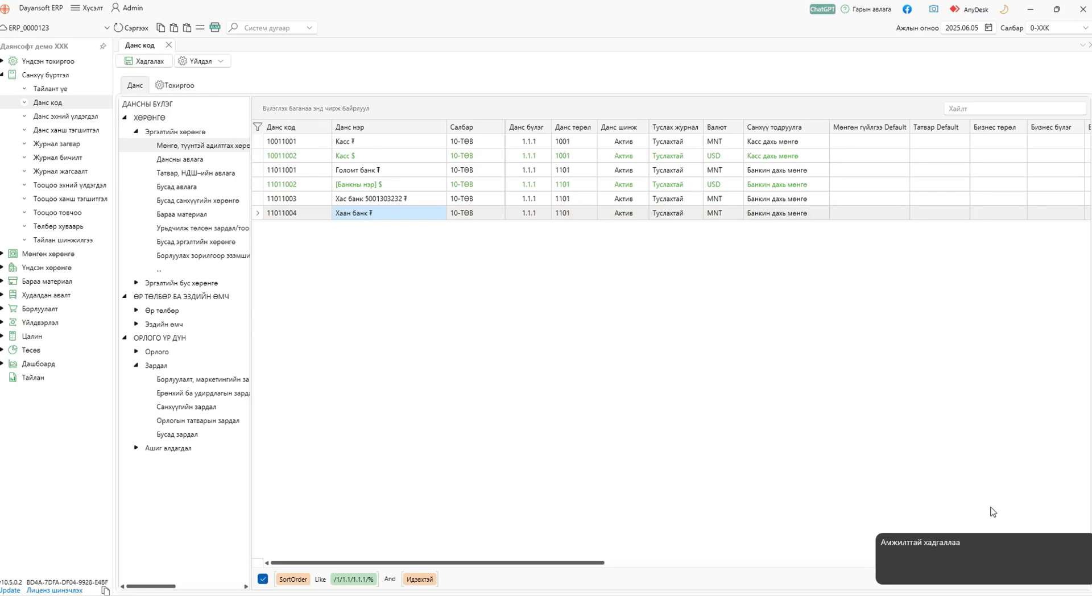
pyautogui.click(479, 305)
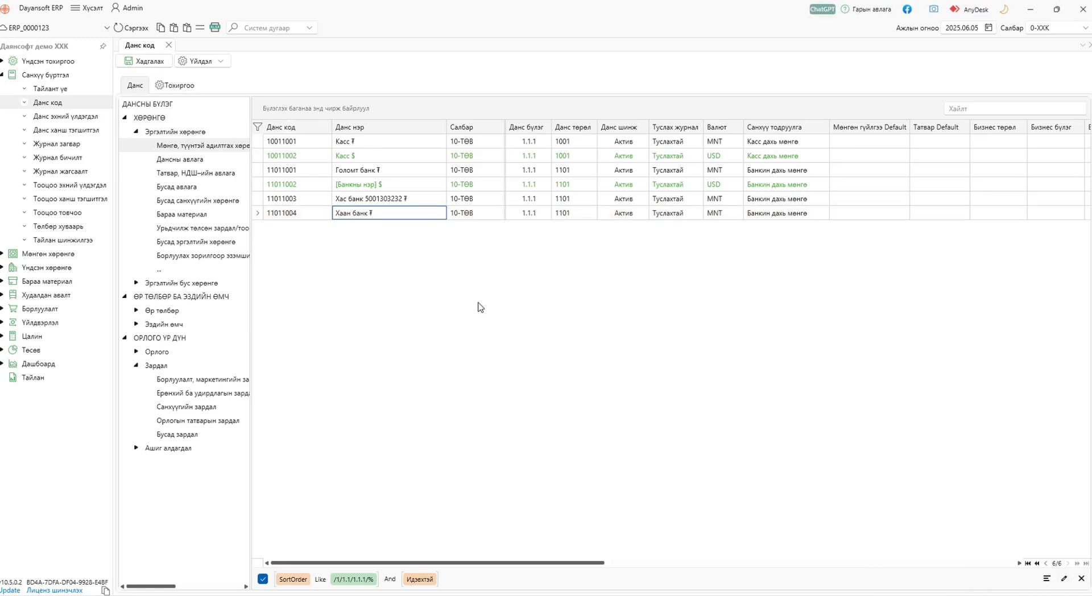
# Step: Try to delete the "[Банкны нэр] $" account
pyautogui.rightClick(396, 194)
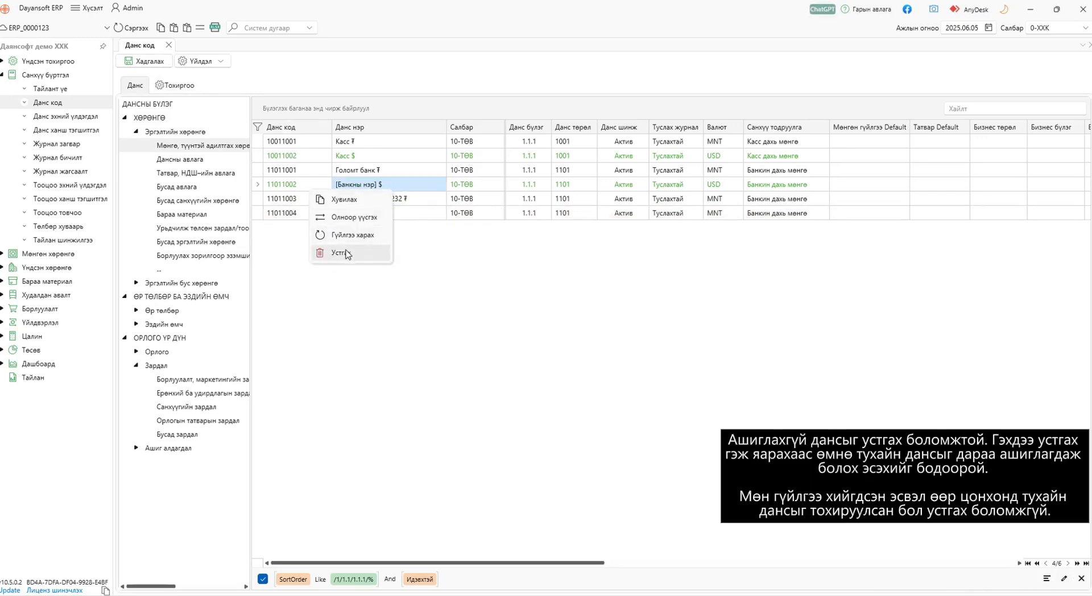
pyautogui.click(359, 254)
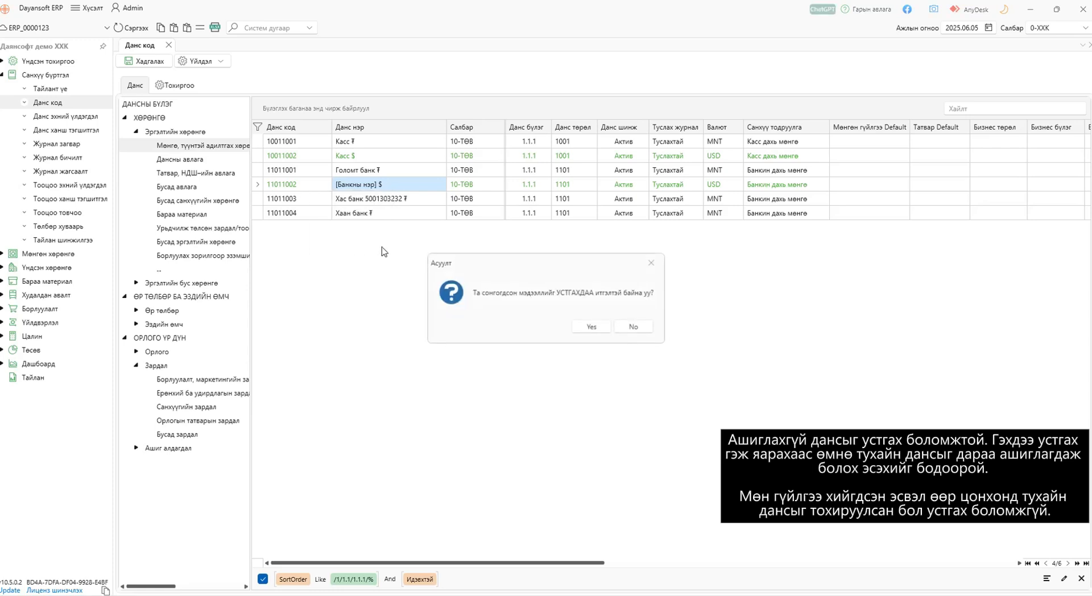
pyautogui.click(590, 327)
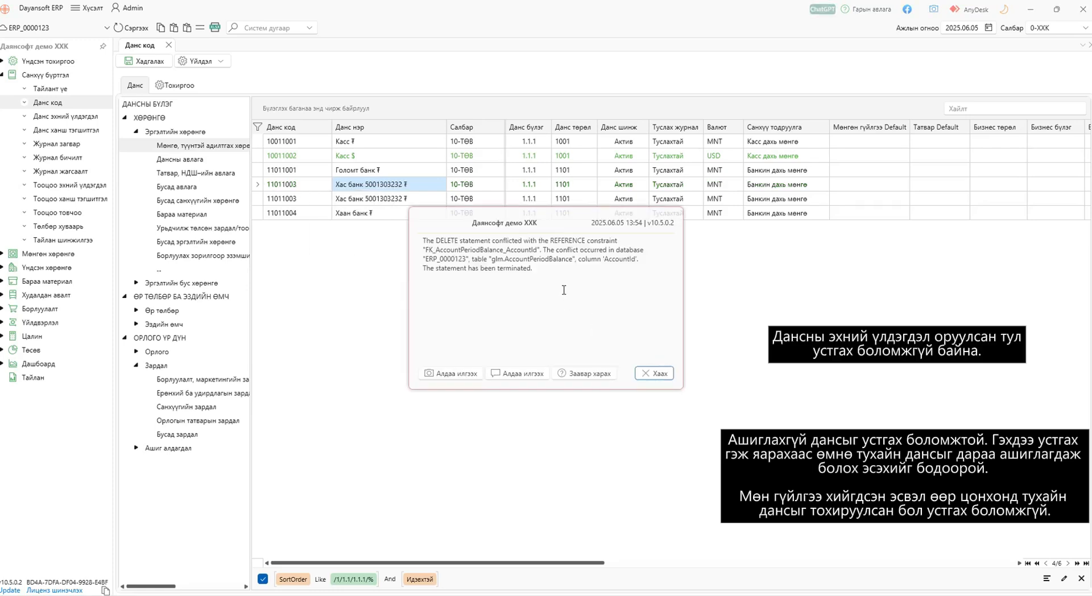
pyautogui.moveTo(533, 269); pyautogui.dragTo(376, 222)
pyautogui.click(529, 267)
pyautogui.click(657, 373)
# Step: Delete the "Касс $" account from the cash accounts and confirm the deletion
pyautogui.click(398, 156)
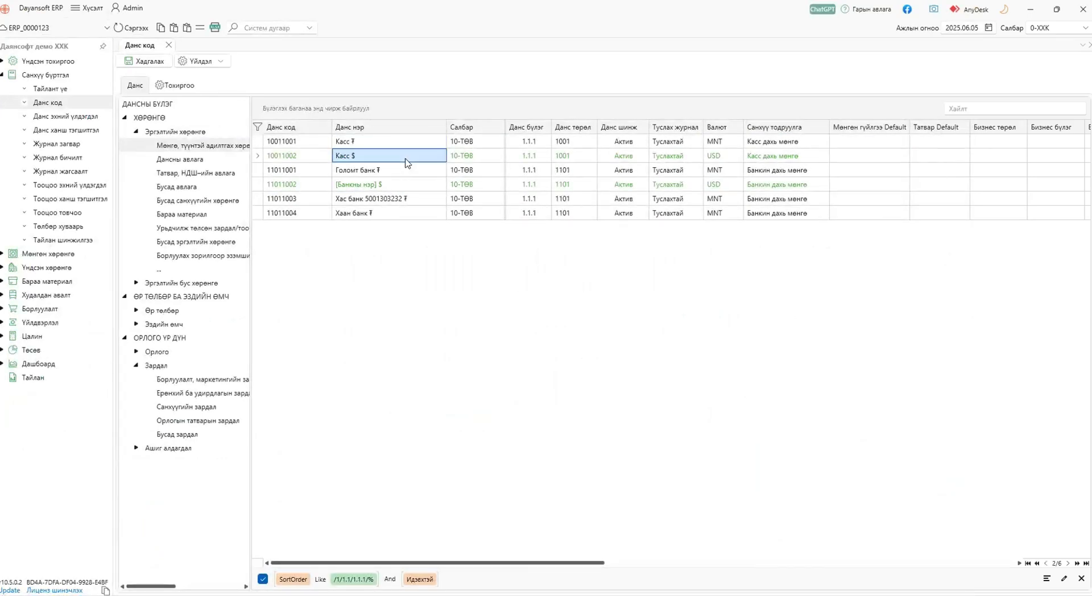
pyautogui.rightClick(405, 159)
pyautogui.click(364, 218)
pyautogui.click(591, 325)
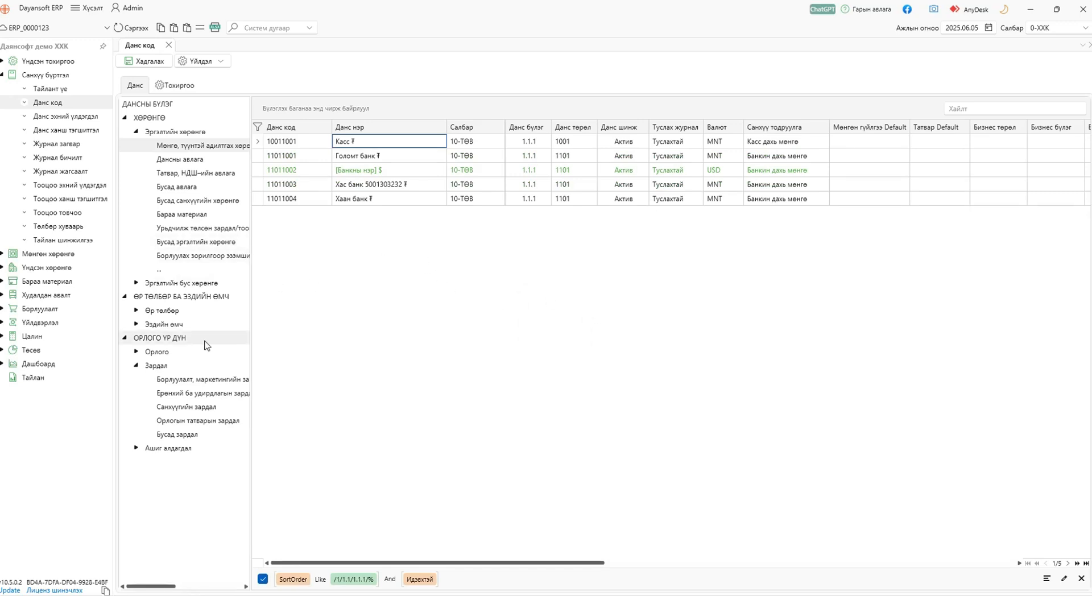
# Step: Try to delete the "Борлуулалтын тооцоо" account from the "Бусад авлага" group
pyautogui.click(211, 188)
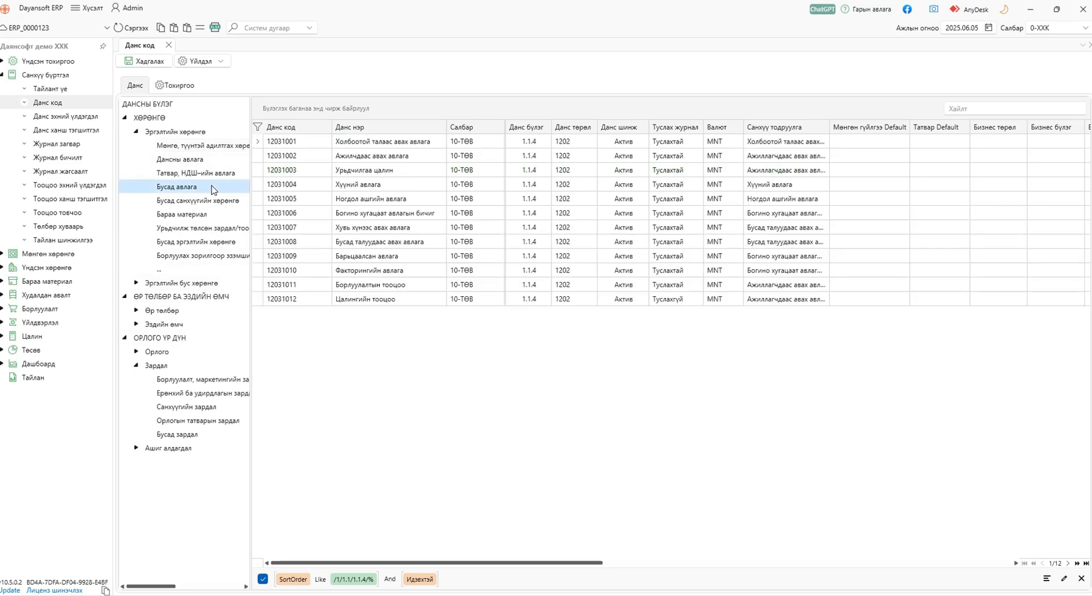
pyautogui.rightClick(414, 287)
pyautogui.click(360, 351)
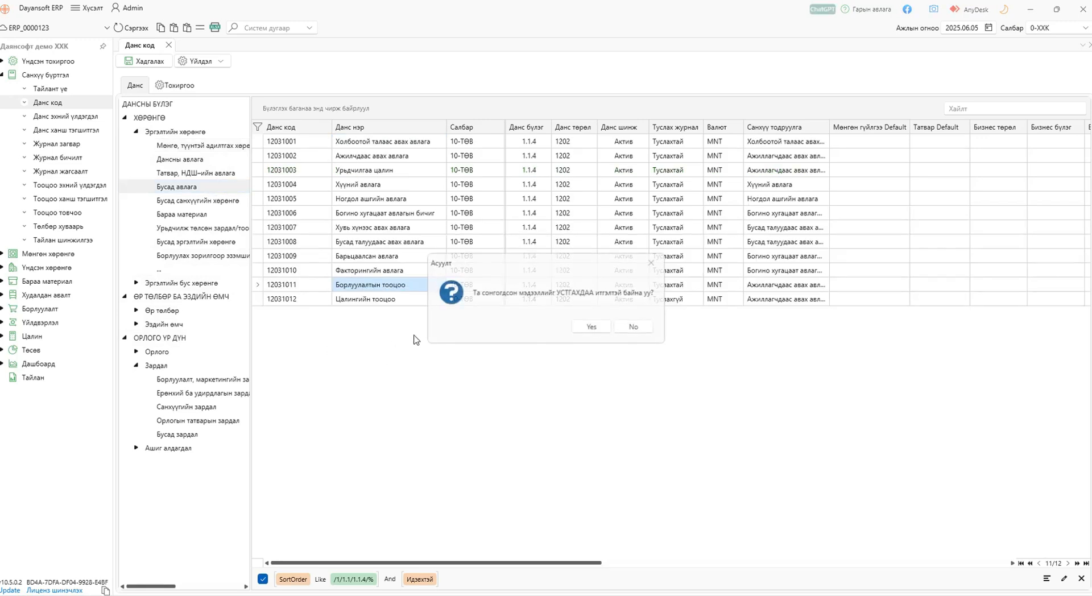
pyautogui.click(586, 326)
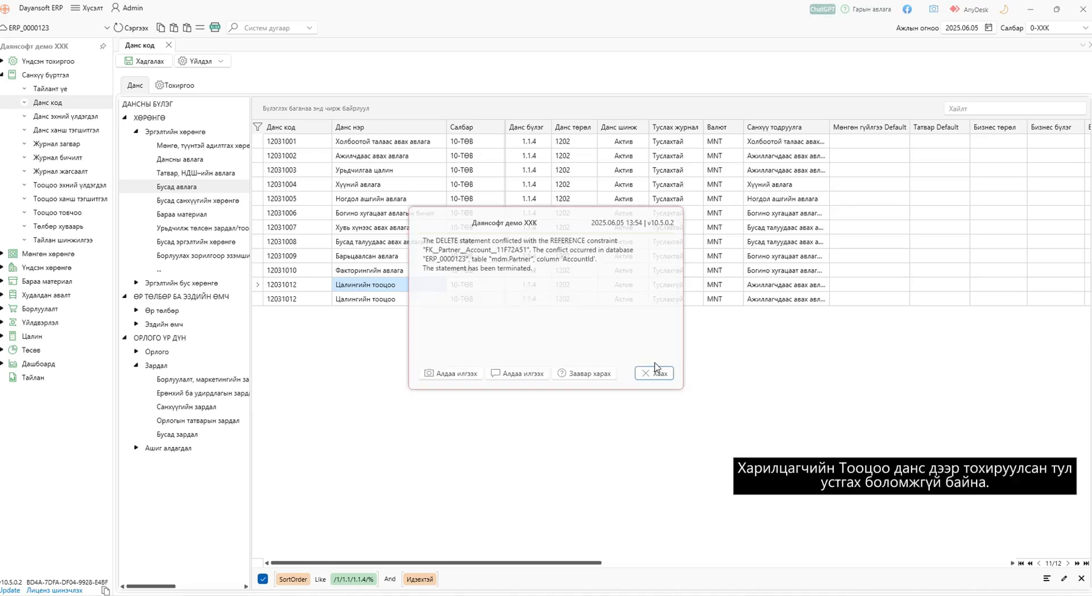
pyautogui.click(654, 372)
pyautogui.click(990, 595)
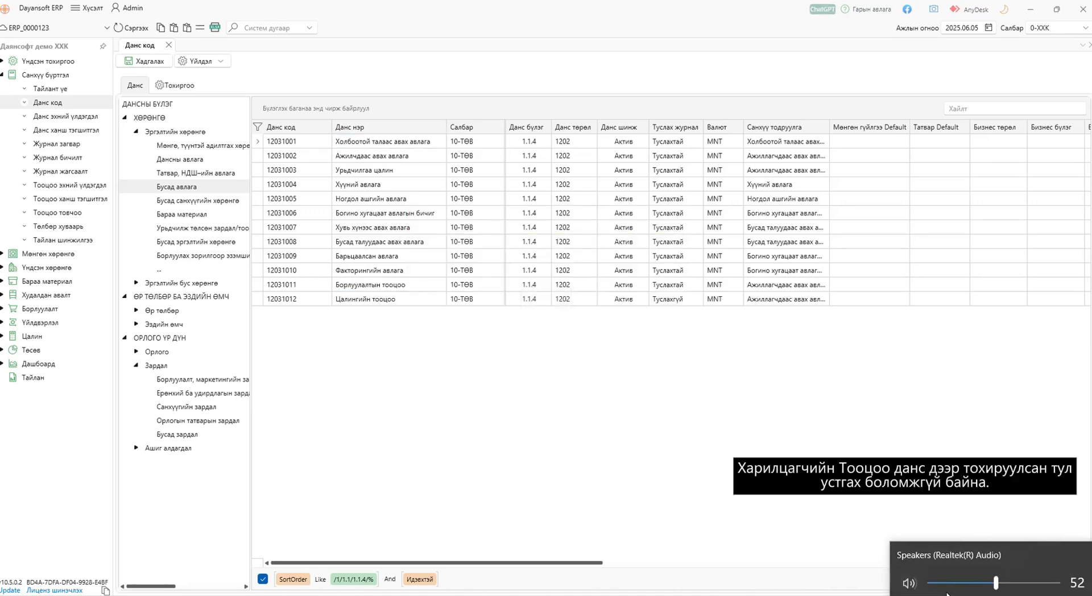
pyautogui.click(908, 582)
pyautogui.click(757, 402)
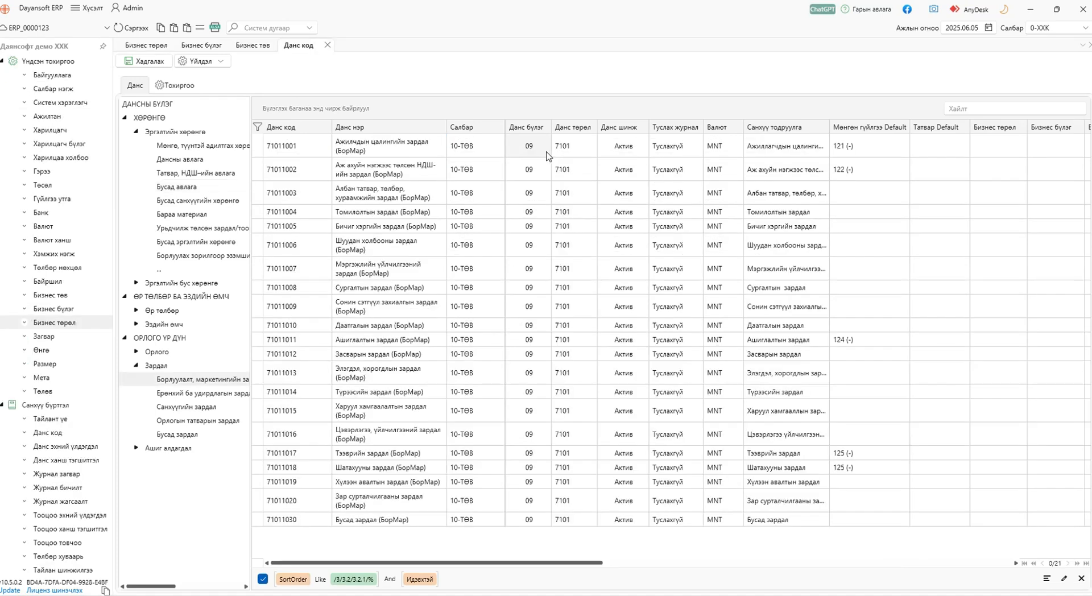
# Step: Examine the account group choices for the first account under marketing expenses and the first under "Борлуулалтын орлого (цэвэр)"
pyautogui.click(544, 148)
pyautogui.click(543, 148)
pyautogui.click(544, 147)
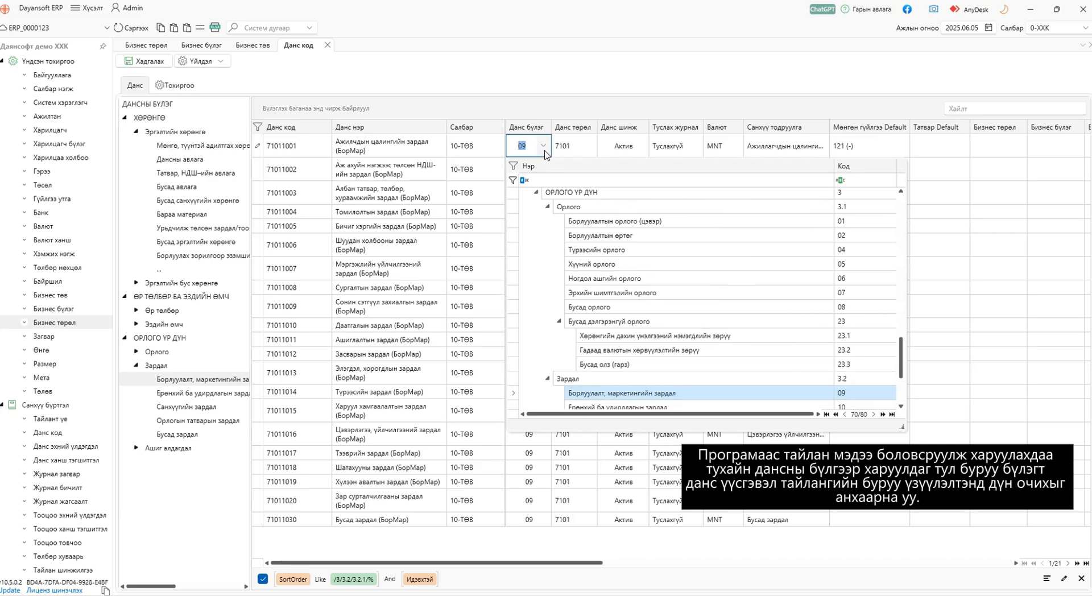
pyautogui.click(543, 149)
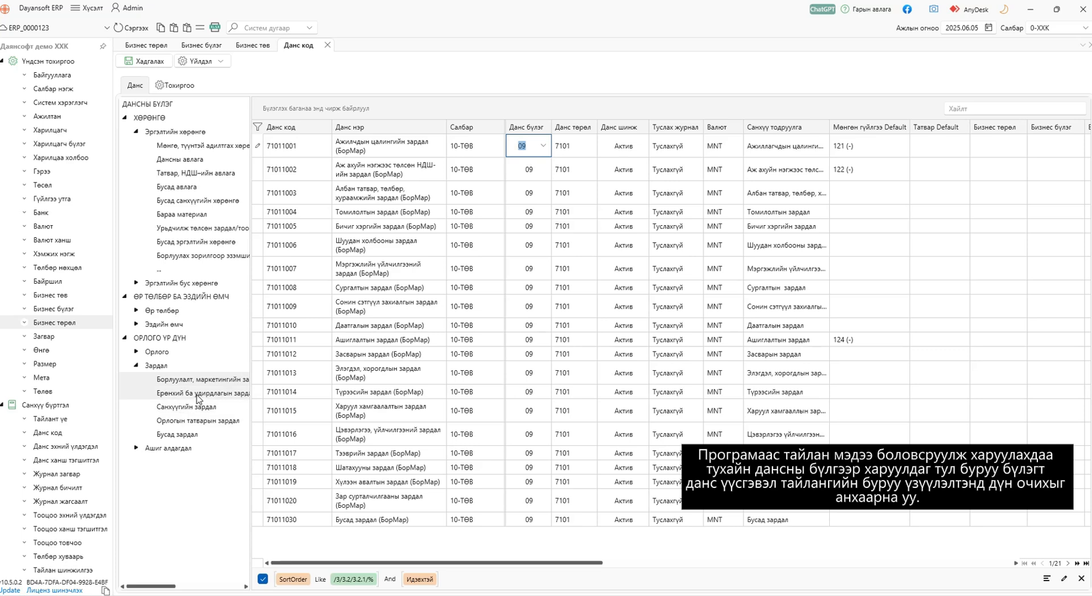
pyautogui.click(137, 352)
pyautogui.click(179, 366)
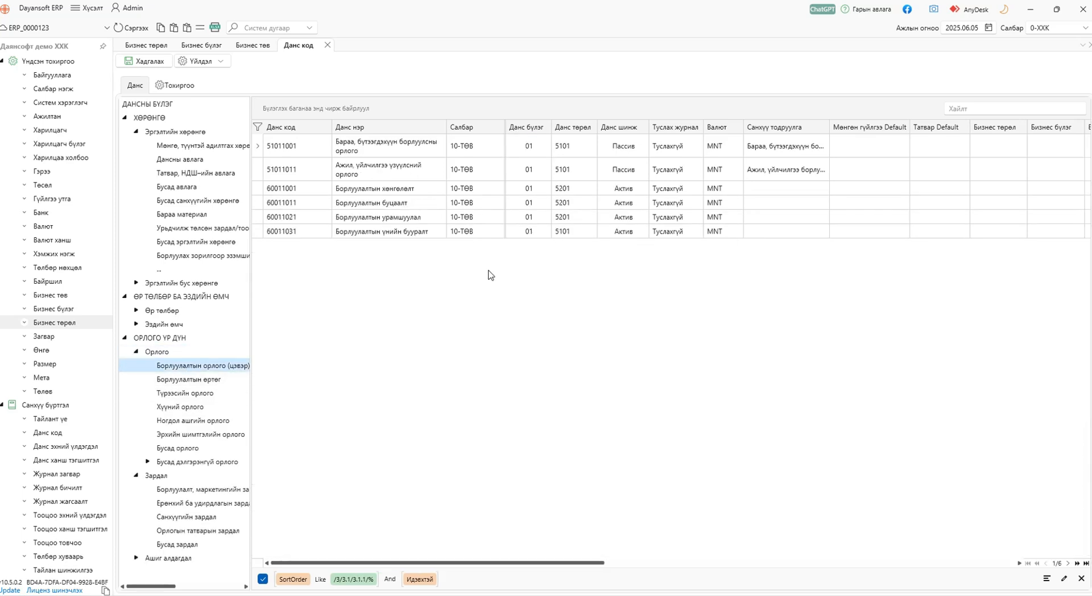
pyautogui.click(543, 146)
pyautogui.click(543, 146)
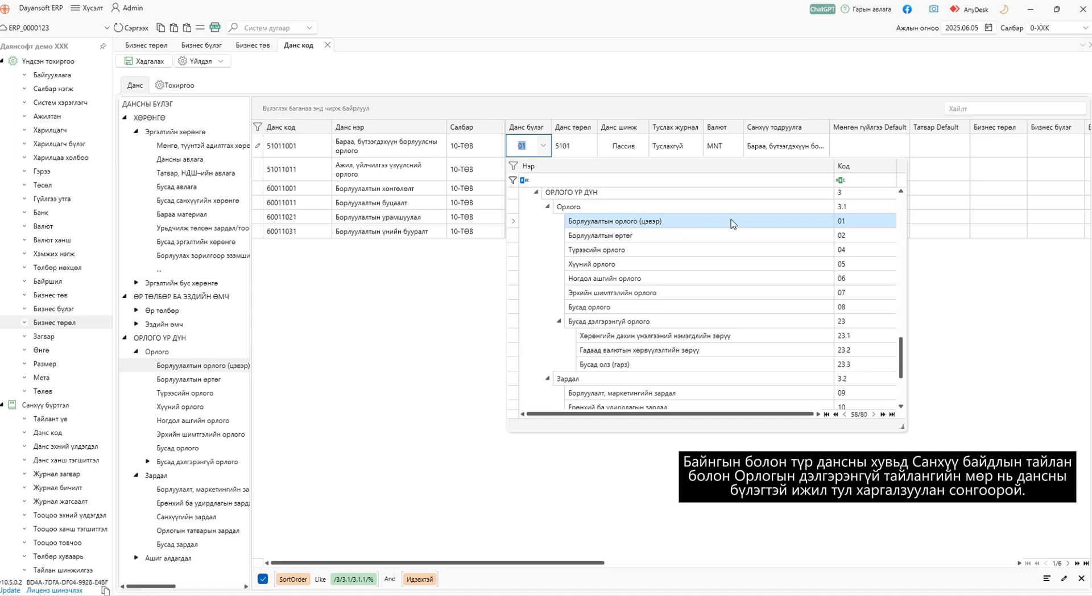
# Step: Examine the account group choices for the "Касс ₮" account in the cash and cash equivalents group
pyautogui.click(203, 145)
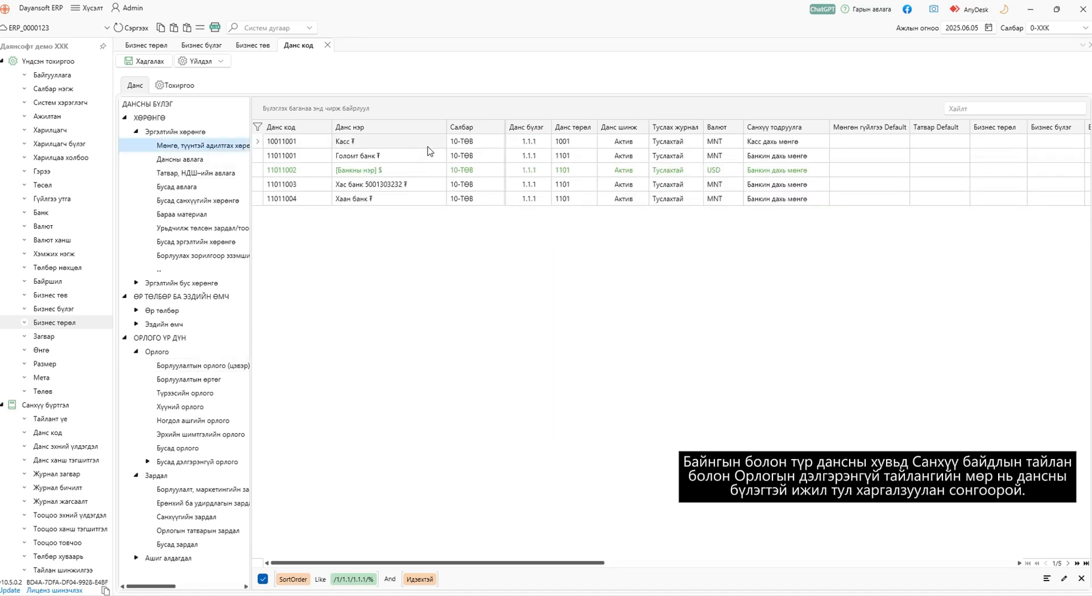
pyautogui.click(542, 146)
pyautogui.click(543, 146)
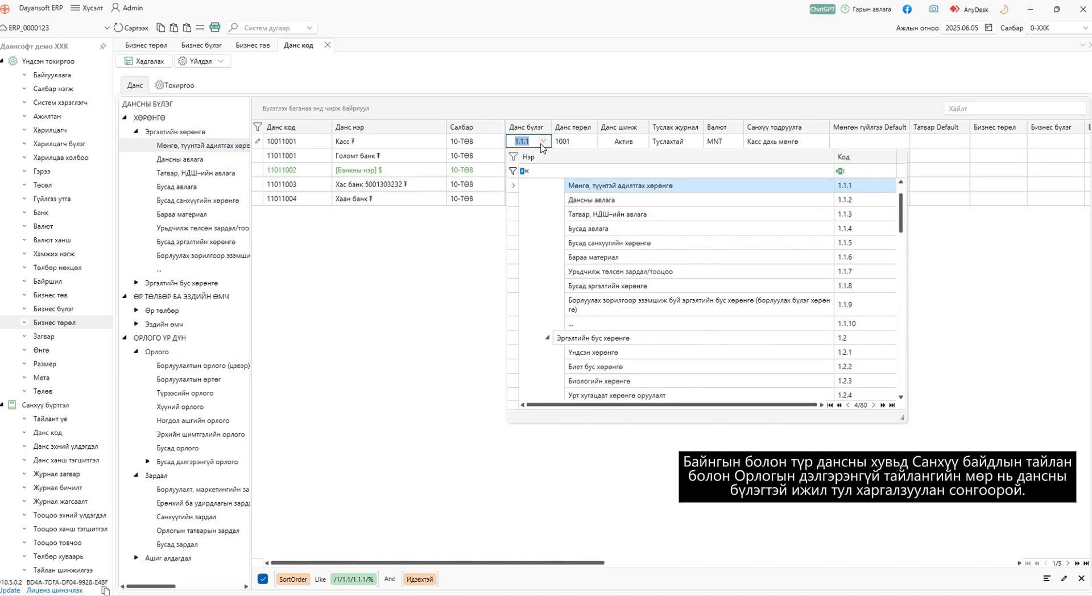
pyautogui.scroll(1, 640, 205)
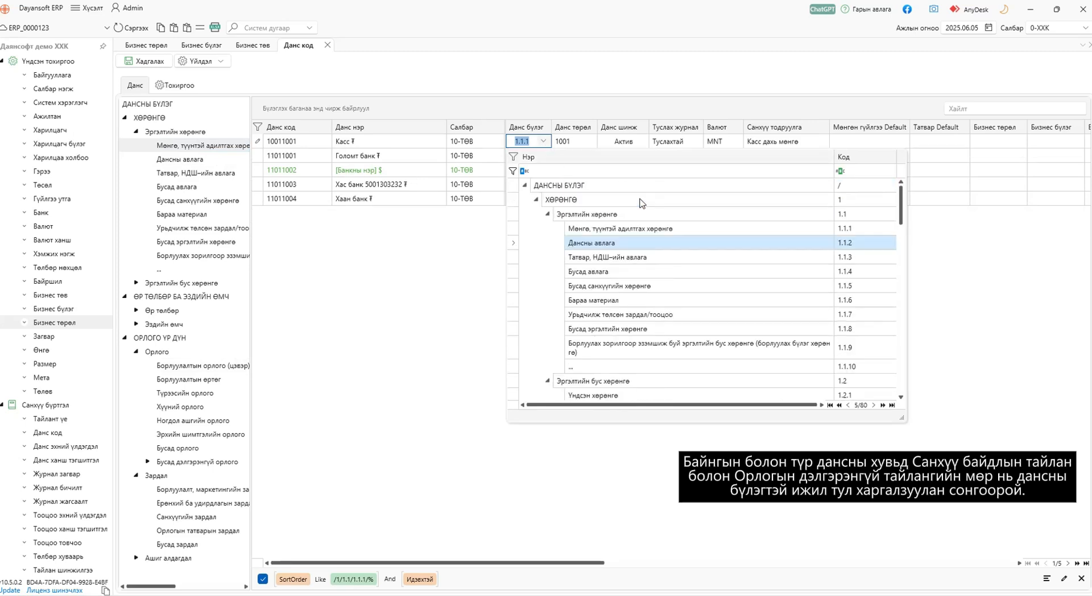
pyautogui.click(745, 235)
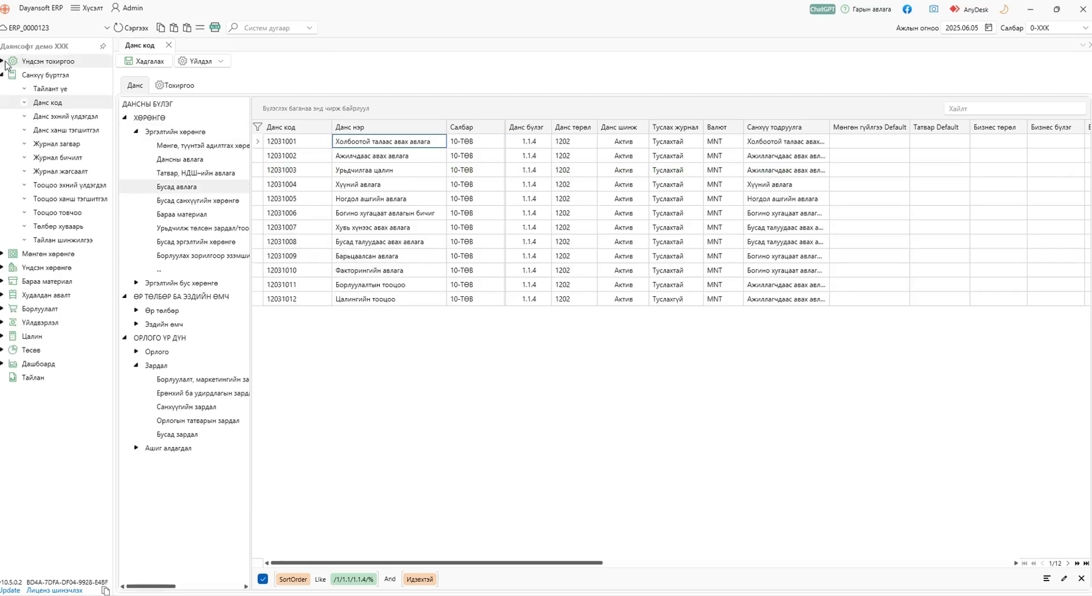
# Step: Open the "Бизнес төв", "Бизнес бүлэг" and "Бизнес төрөл" lists from the basic settings
pyautogui.click(2, 61)
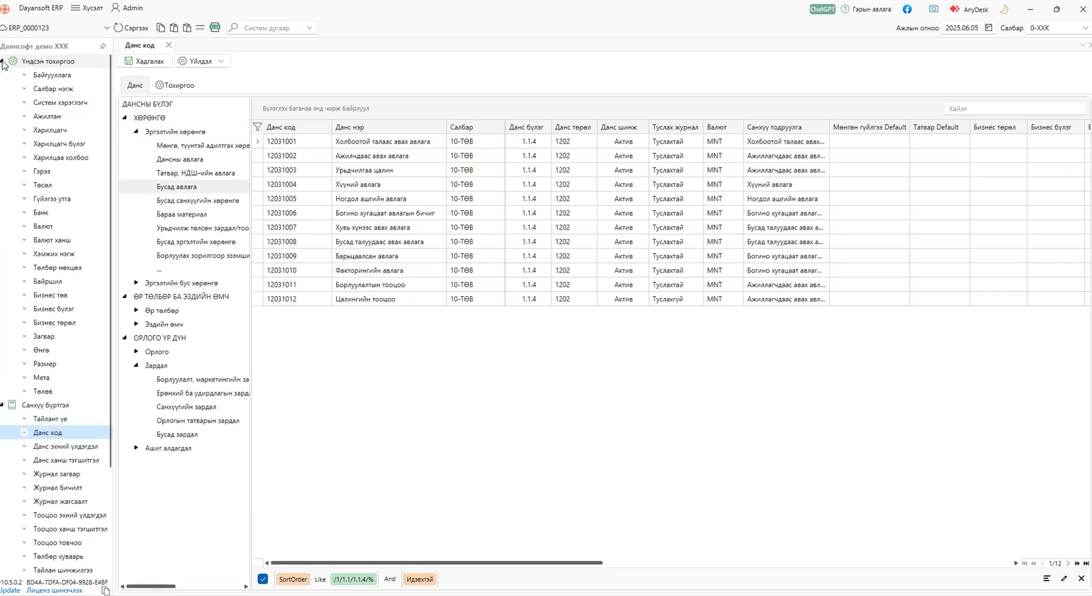
pyautogui.click(67, 297)
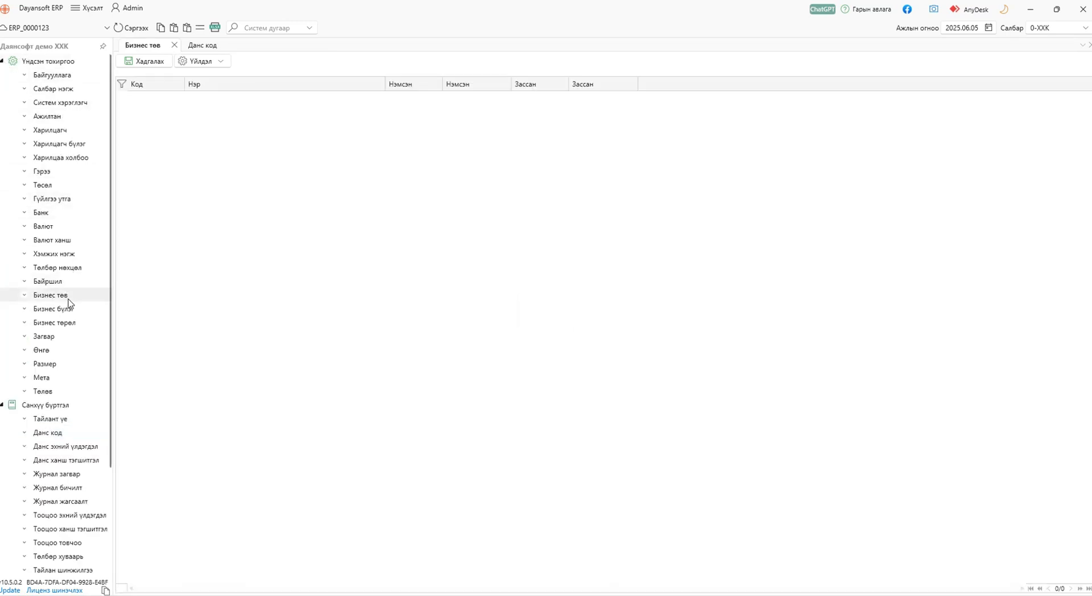
pyautogui.click(71, 308)
pyautogui.click(76, 323)
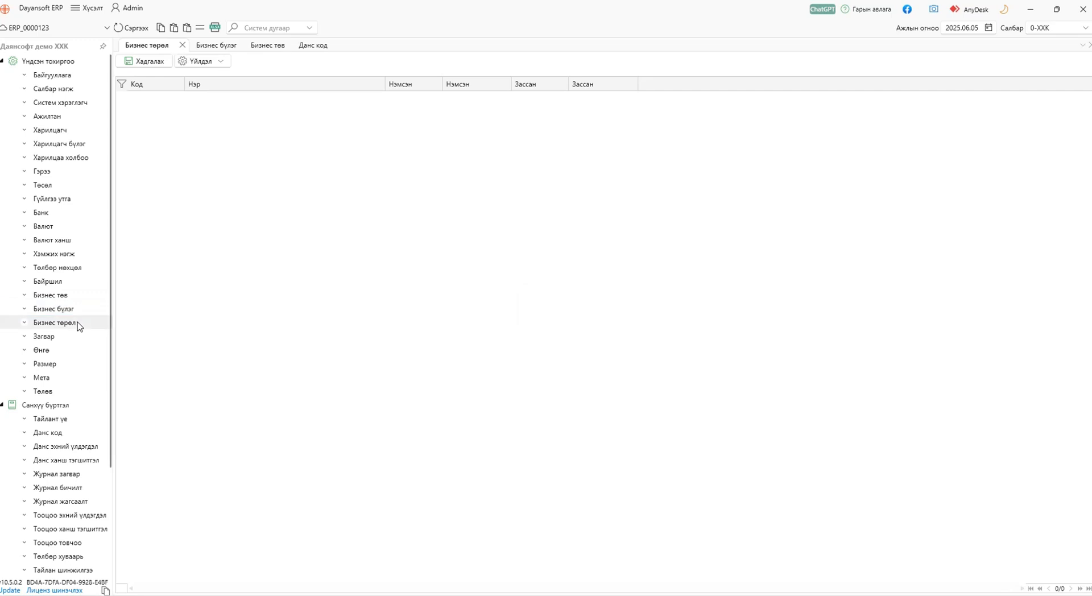
# Step: Add the business types "Цалингийн зардал" with code 10 and "Ашиглалтын зардал" with code 11, and save them
pyautogui.click(219, 63)
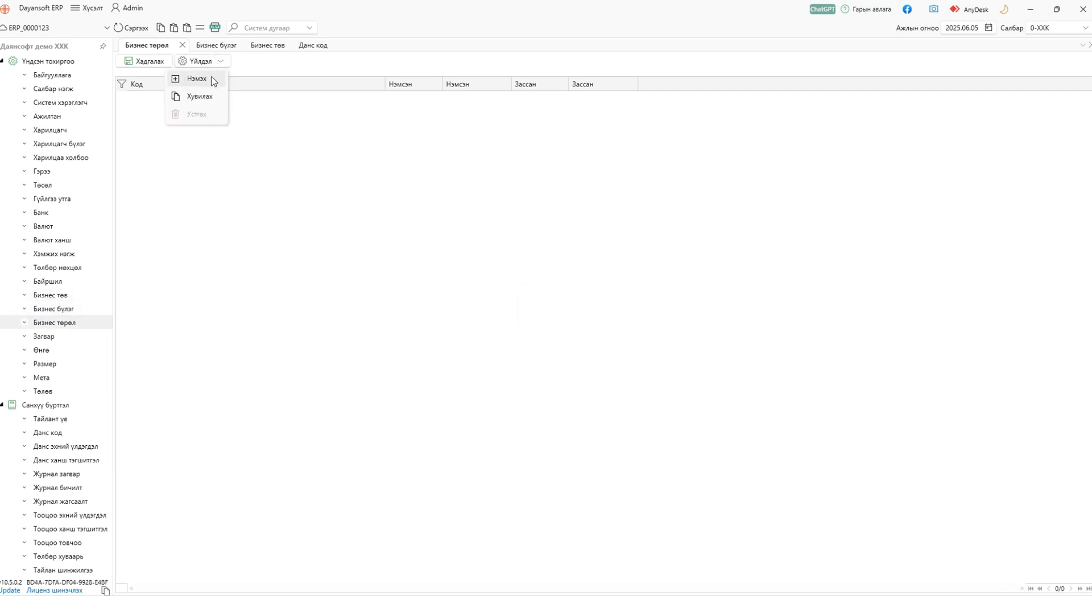
pyautogui.click(212, 79)
pyautogui.click(241, 97)
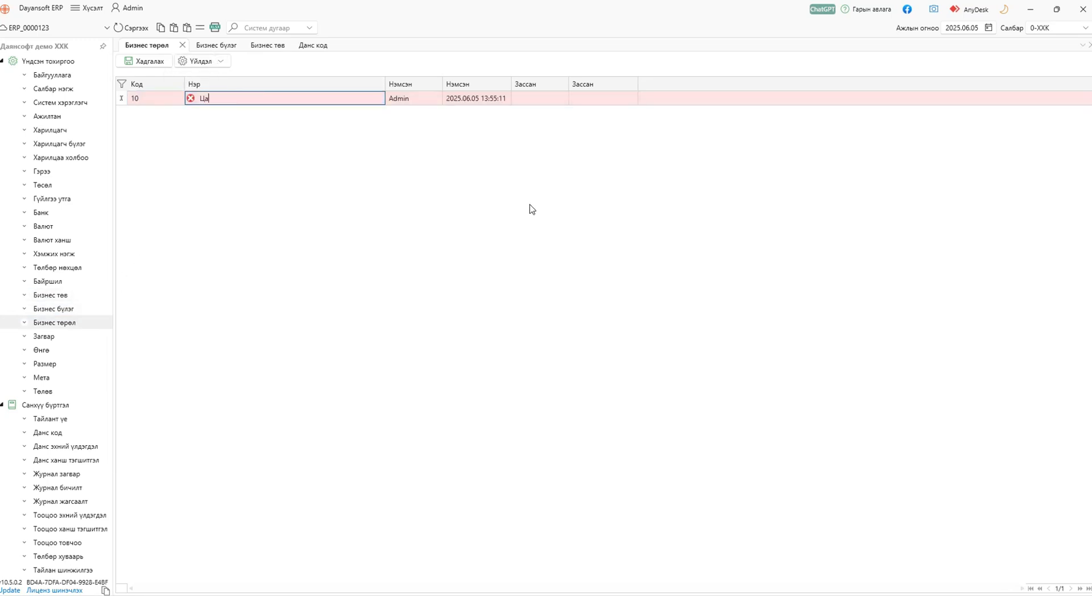
pyautogui.write('Цалингийн зардал')
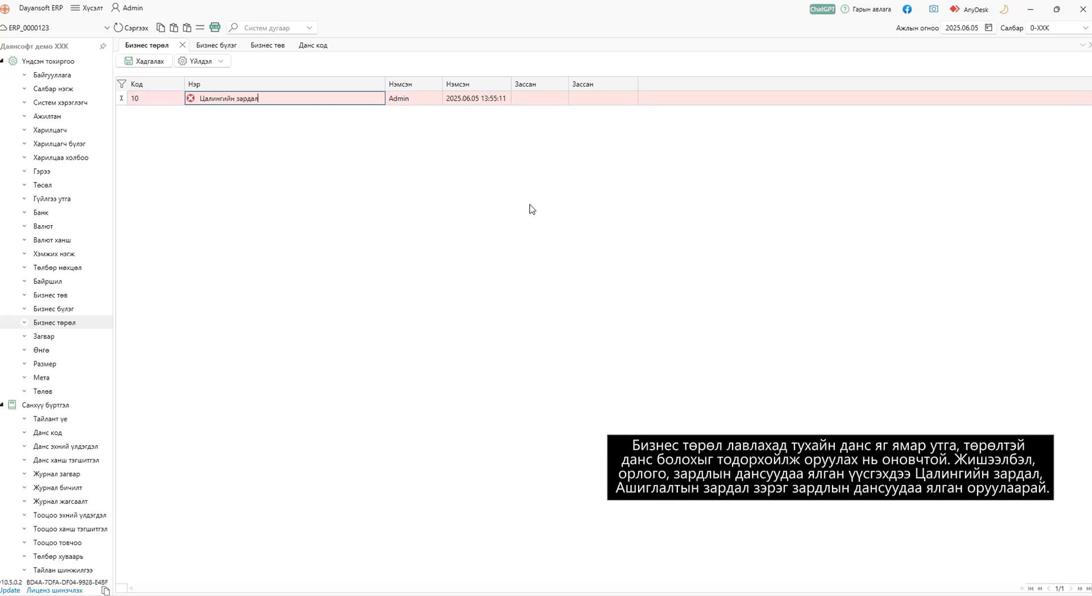
pyautogui.press('Return')
pyautogui.press('Return')
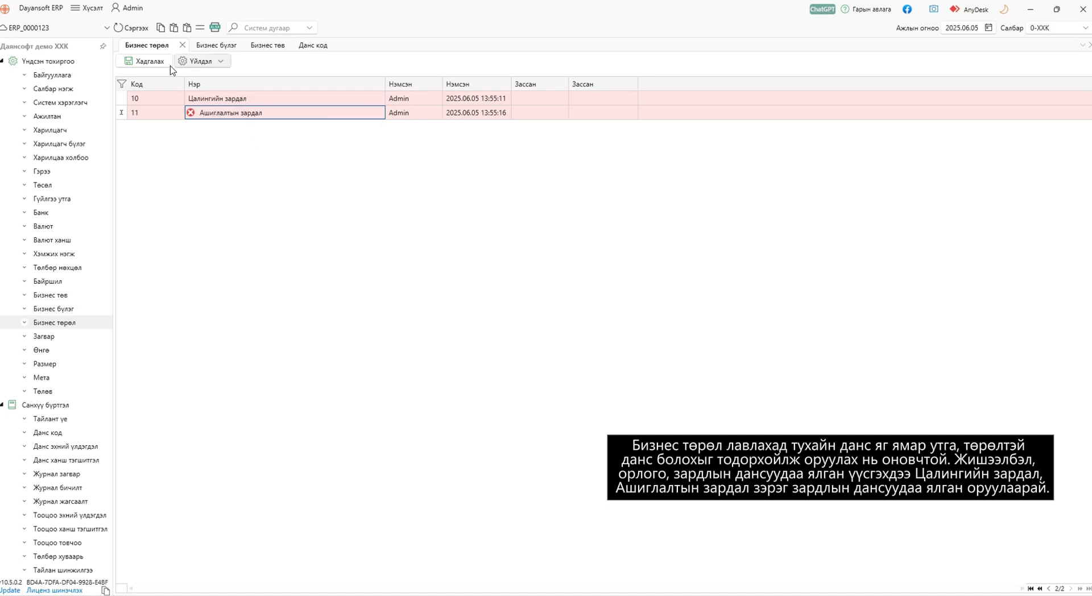
pyautogui.click(145, 61)
# Step: Start bulk account creation based on the "Ажилчдын цалингийн зардал (БорМар)" account in the sales and marketing expense group of the account codes
pyautogui.click(303, 48)
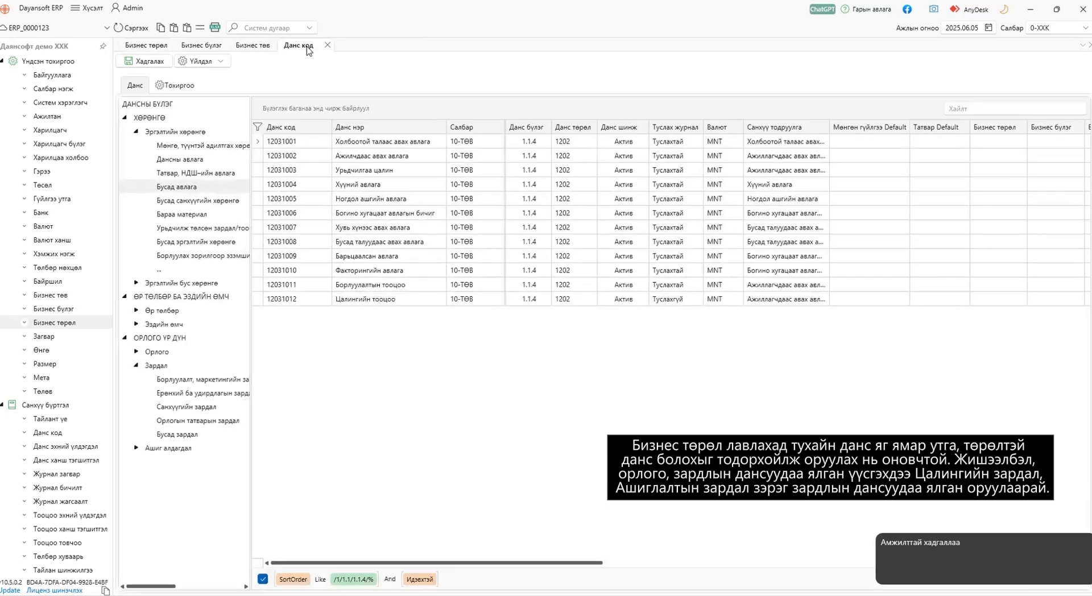
pyautogui.click(192, 381)
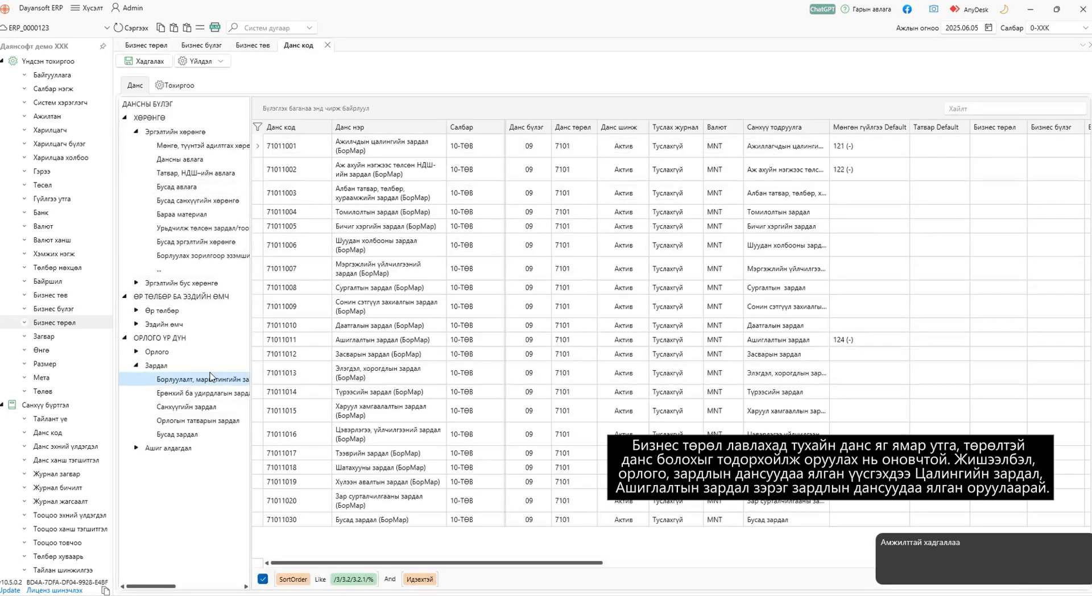
pyautogui.click(374, 149)
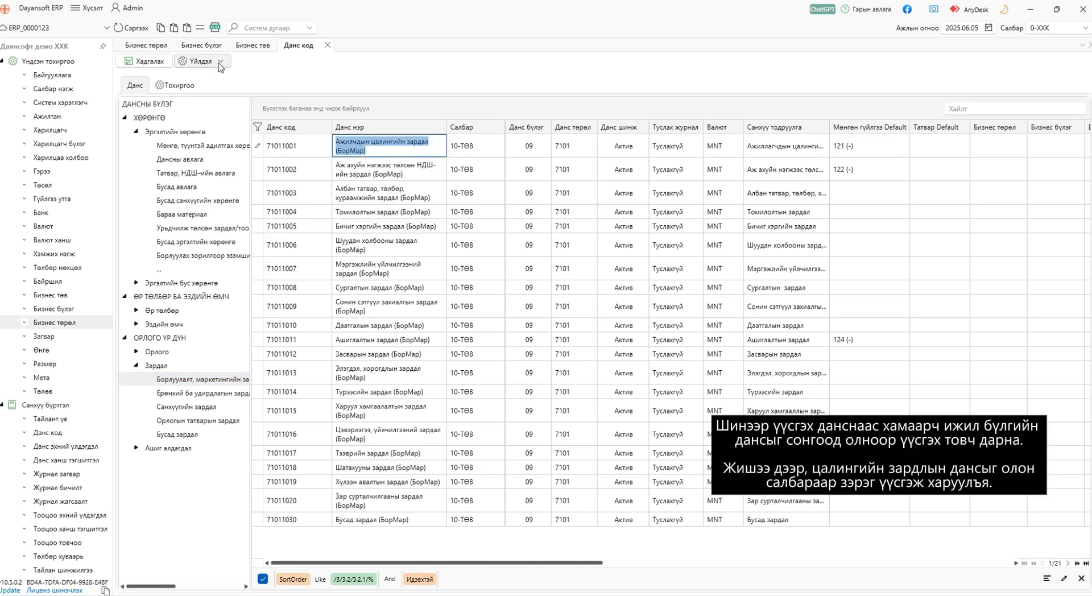
pyautogui.click(200, 61)
pyautogui.click(202, 116)
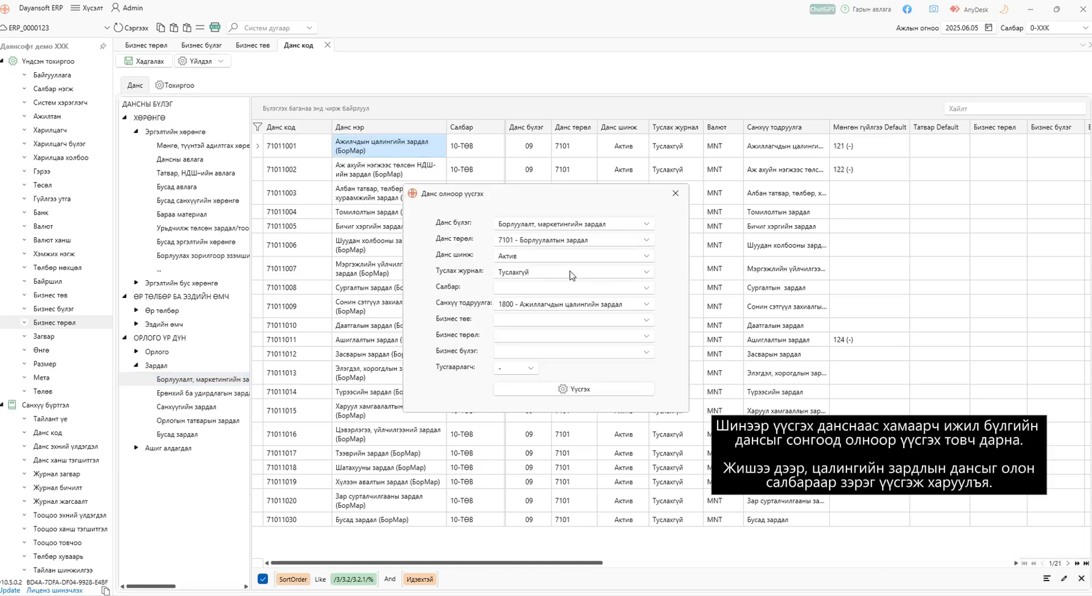
# Step: Set the business type for the bulk-created accounts to "10 - Цалингийн зардал"
pyautogui.click(596, 309)
pyautogui.click(596, 308)
pyautogui.click(621, 353)
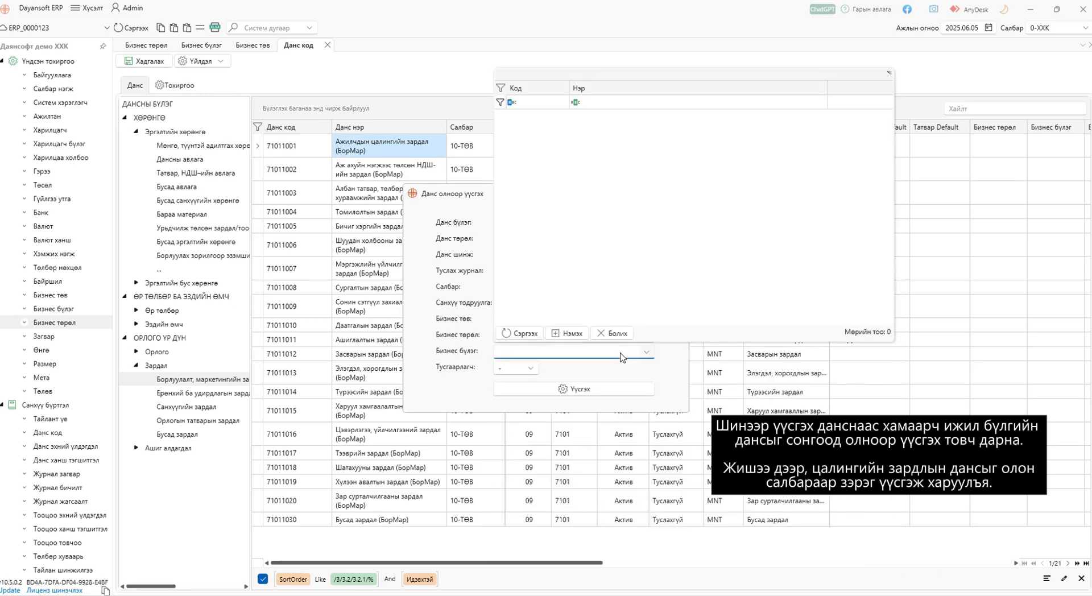
pyautogui.click(620, 357)
pyautogui.click(646, 335)
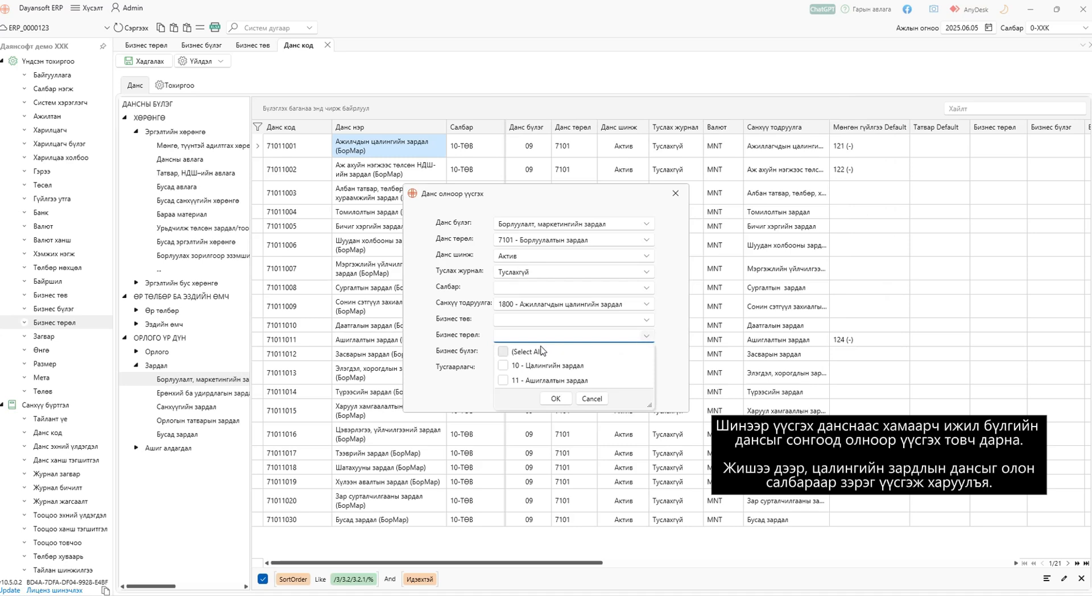
pyautogui.click(514, 367)
pyautogui.click(555, 398)
# Step: Select the branches 20-БОР, 21-WH, 22-FF and 23-РЕС and generate the salary expense accounts for them
pyautogui.click(649, 293)
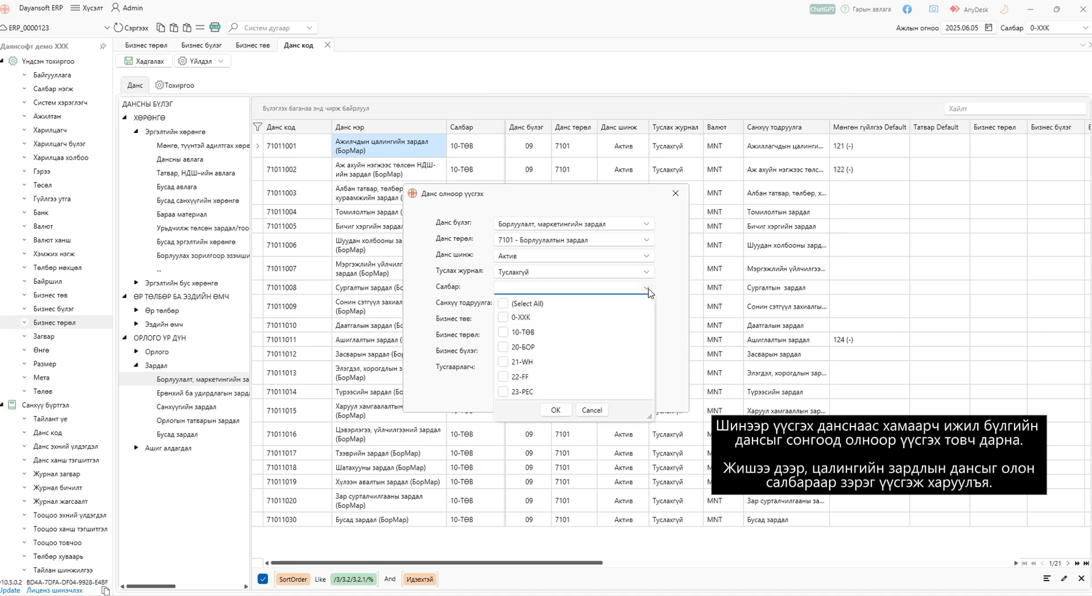
pyautogui.click(519, 303)
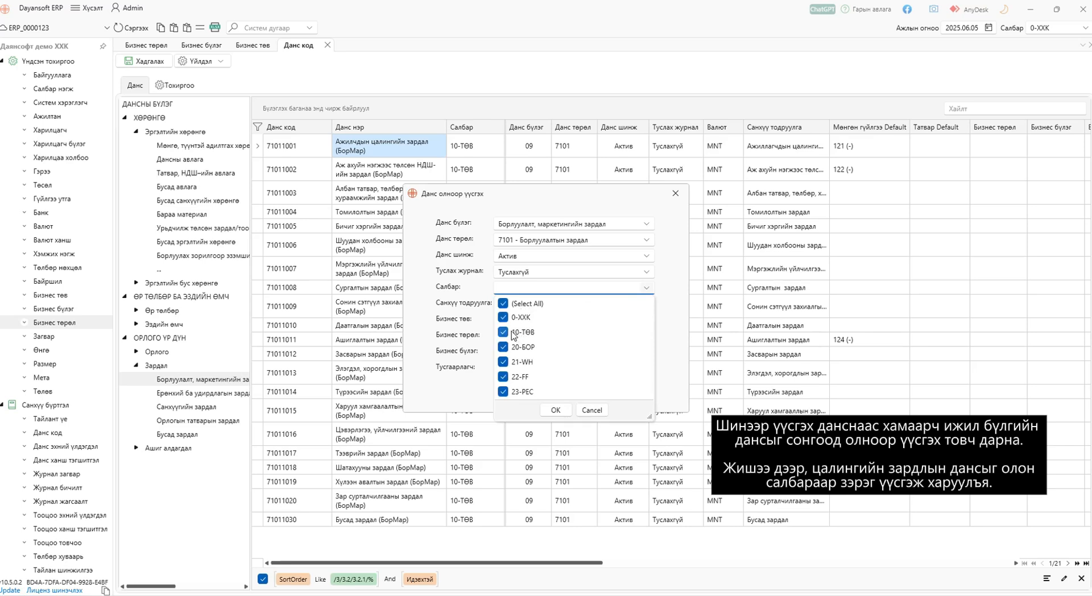
pyautogui.click(503, 317)
pyautogui.click(503, 333)
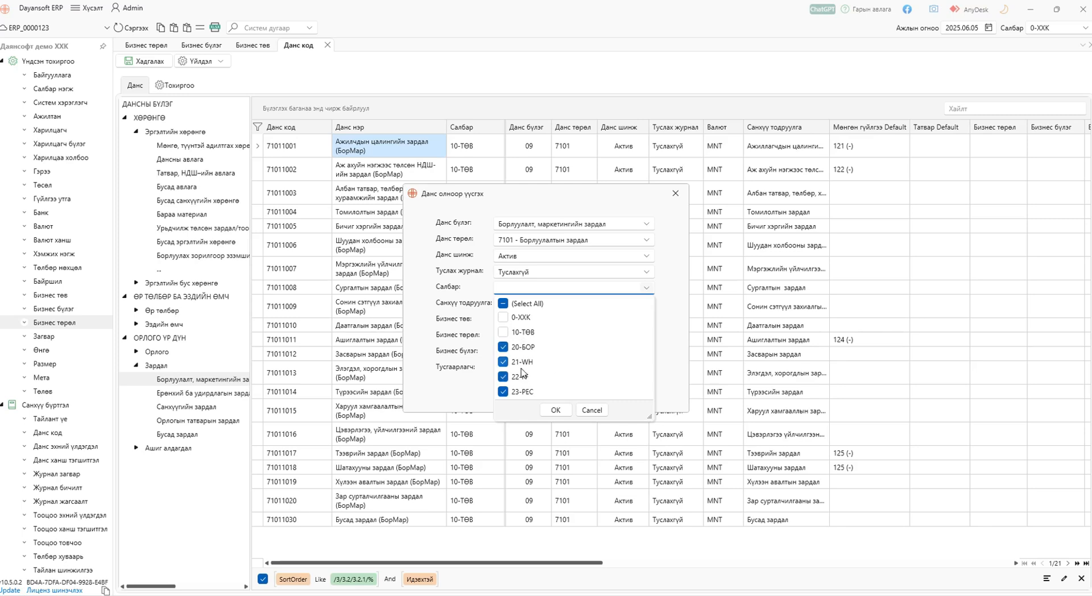
pyautogui.click(554, 410)
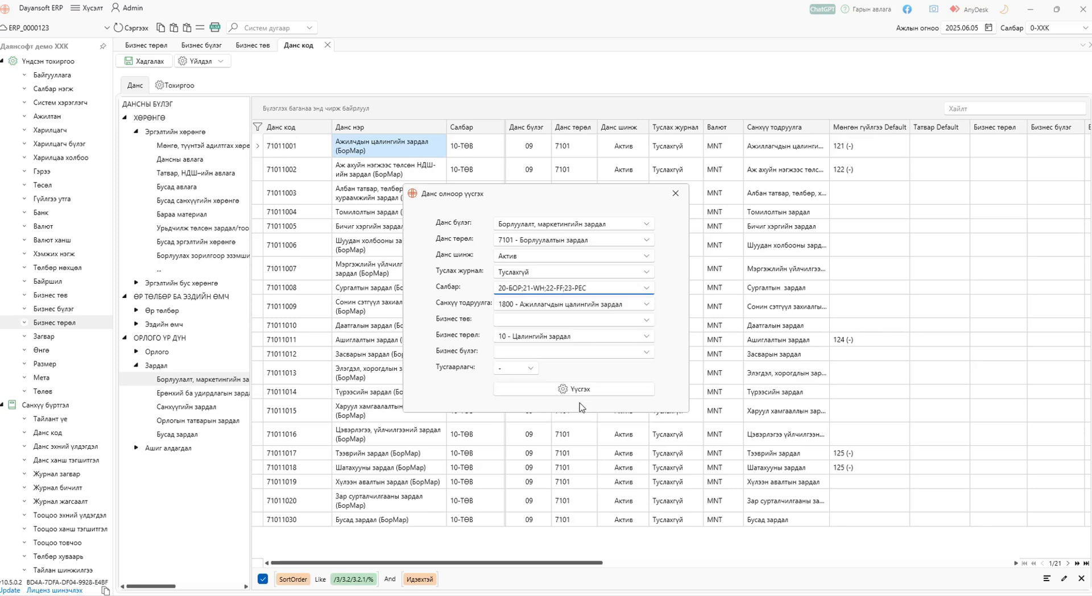
pyautogui.click(613, 390)
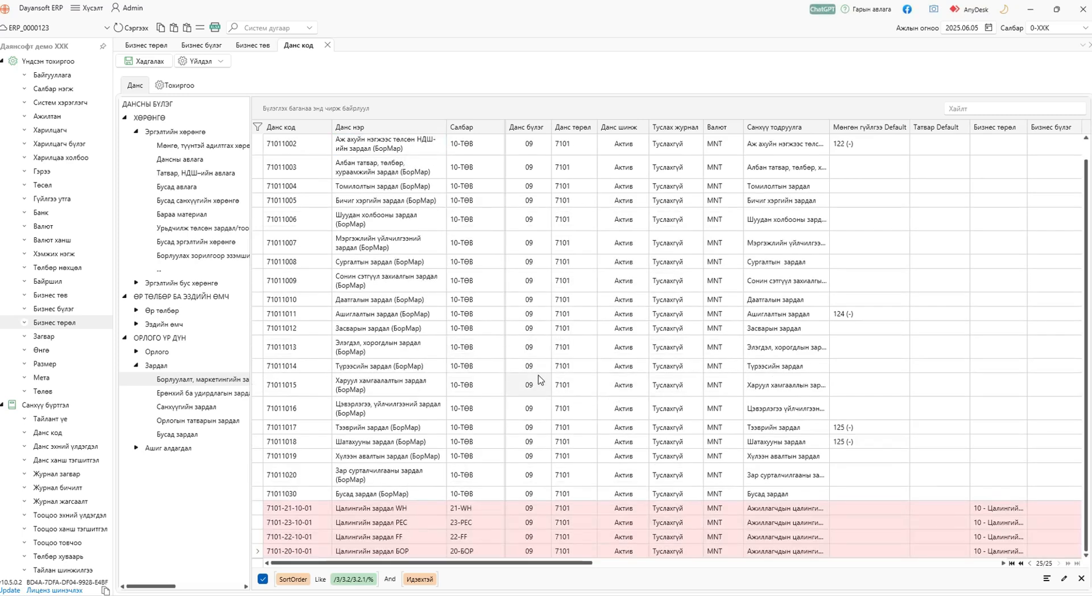
# Step: Examine the codes, names, branches, financial details and business type of the generated salary expense accounts, and refresh the list
pyautogui.moveTo(317, 509); pyautogui.dragTo(445, 555)
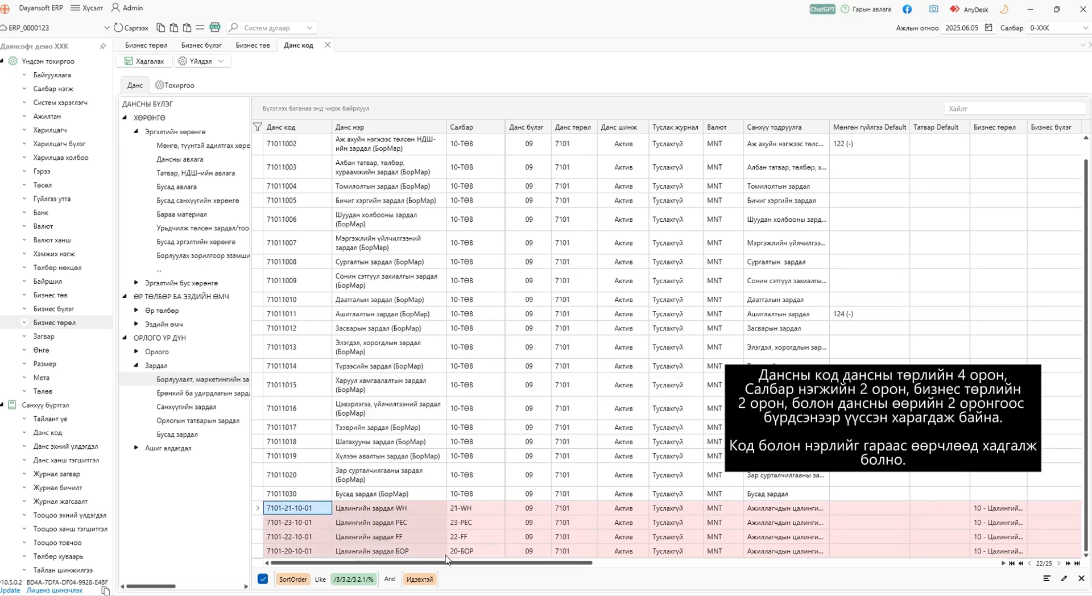
pyautogui.click(481, 510)
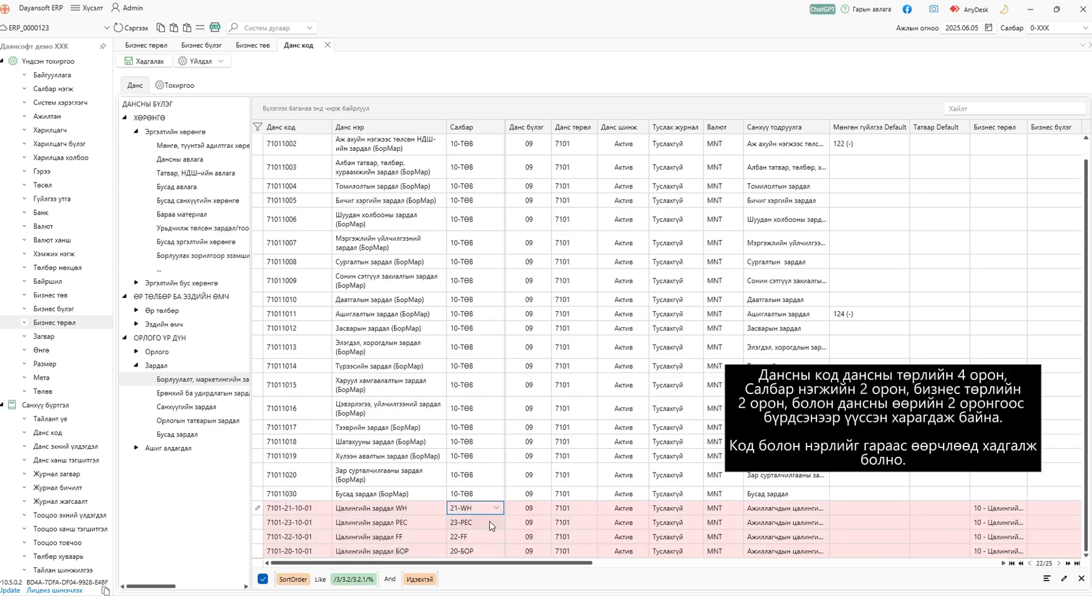
pyautogui.click(496, 523)
pyautogui.click(497, 523)
pyautogui.click(497, 523)
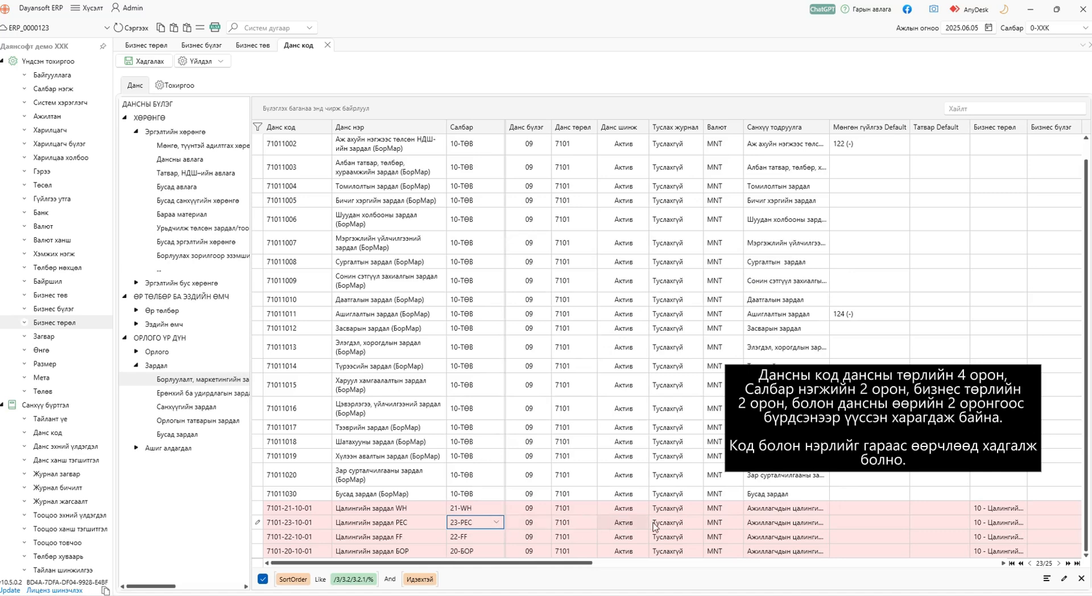
pyautogui.click(782, 511)
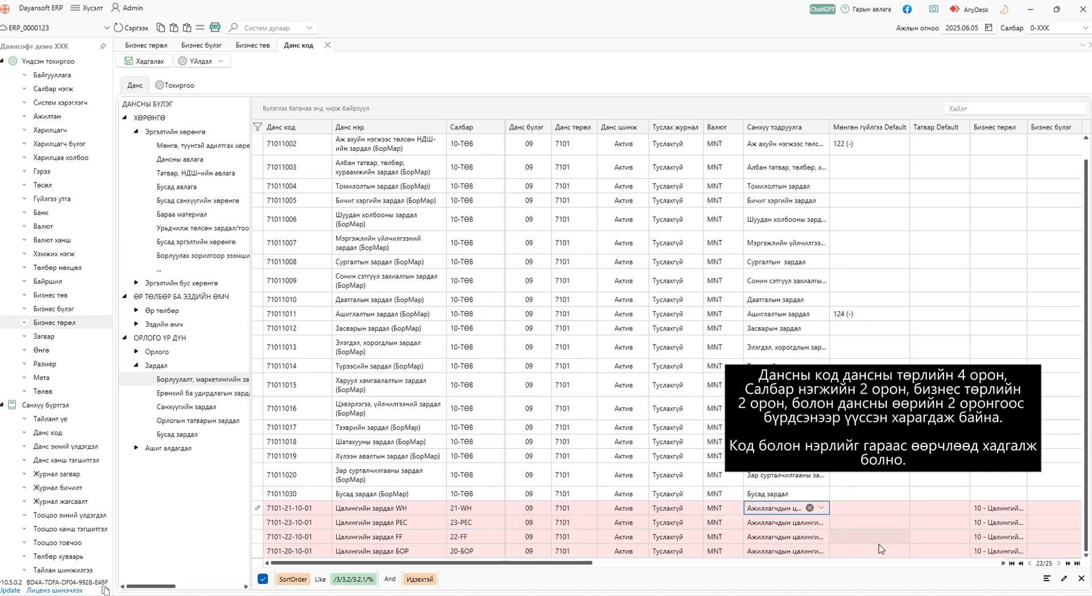
pyautogui.moveTo(401, 563); pyautogui.dragTo(489, 563)
pyautogui.click(858, 512)
pyautogui.click(860, 511)
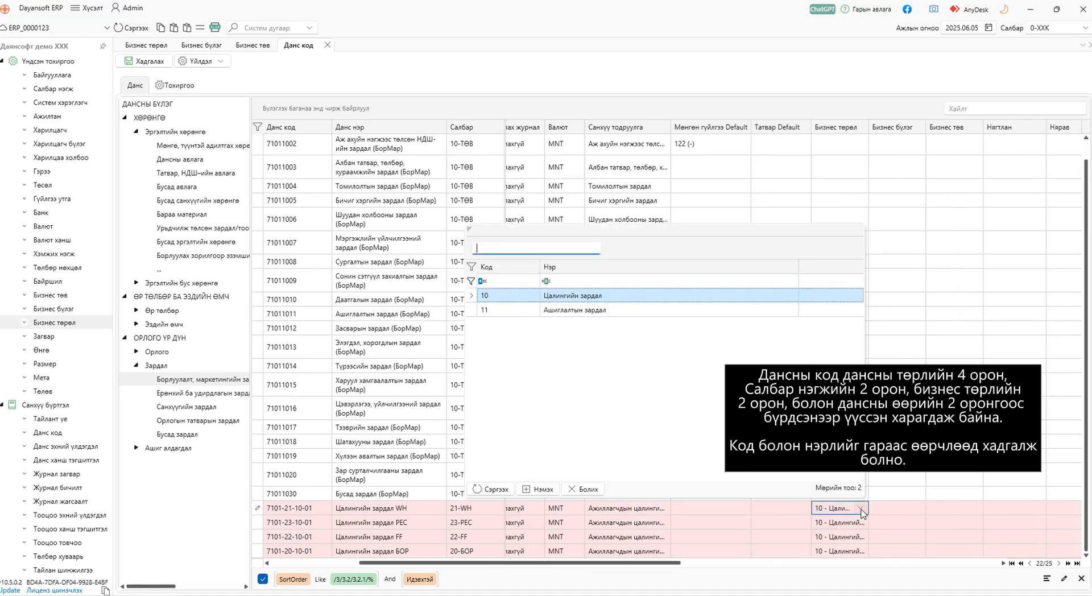
pyautogui.click(860, 511)
pyautogui.moveTo(394, 564); pyautogui.dragTo(220, 566)
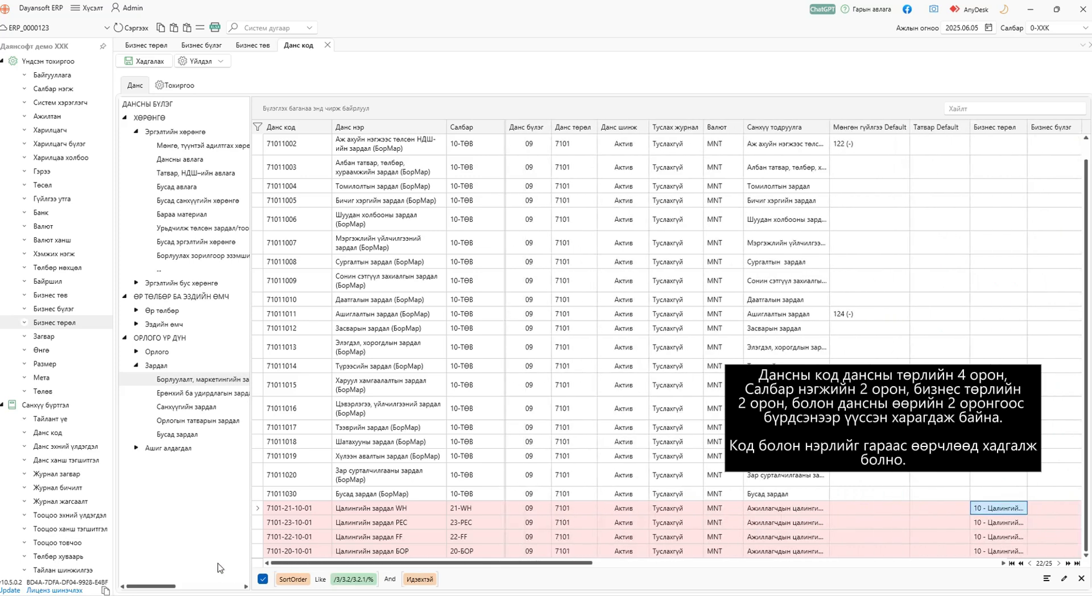
pyautogui.click(149, 32)
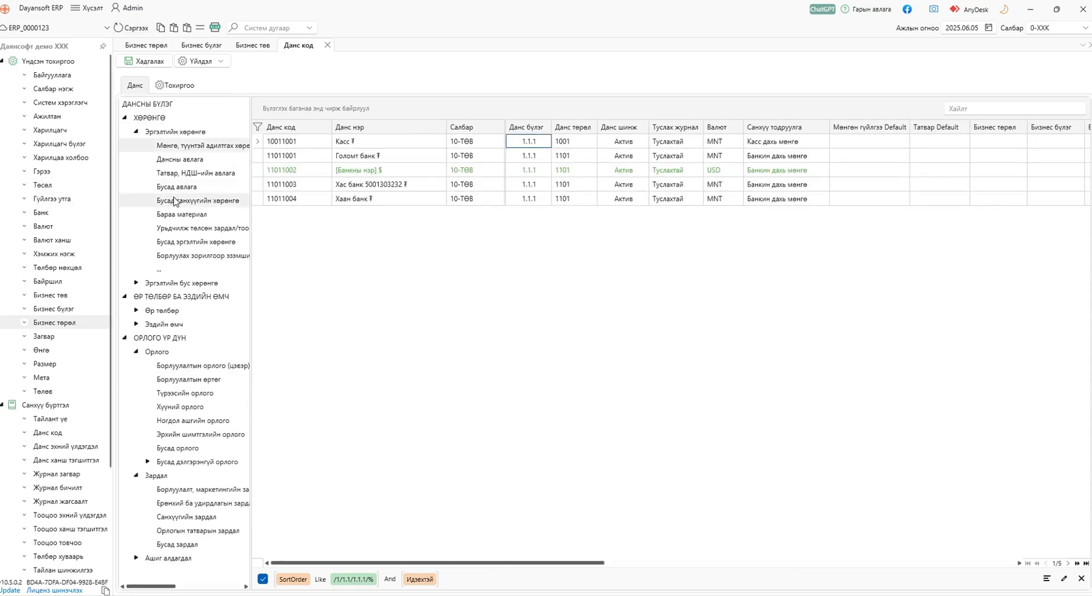
# Step: Examine the "Туслах журнал" choices for the first and last accounts in the "Дансны авлага" group
pyautogui.click(175, 200)
pyautogui.click(180, 159)
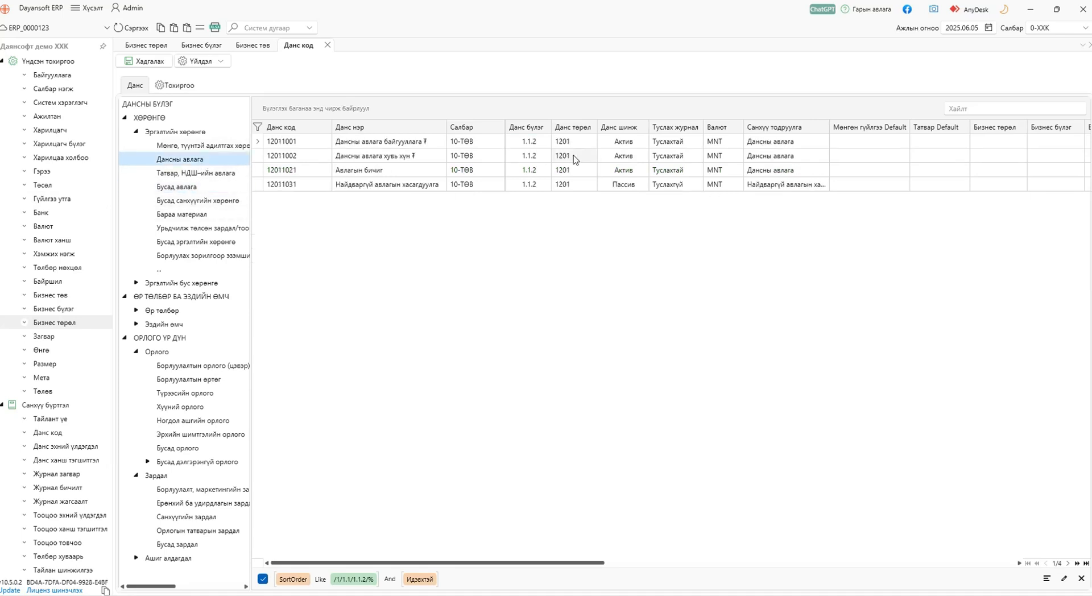
pyautogui.click(699, 145)
pyautogui.click(700, 145)
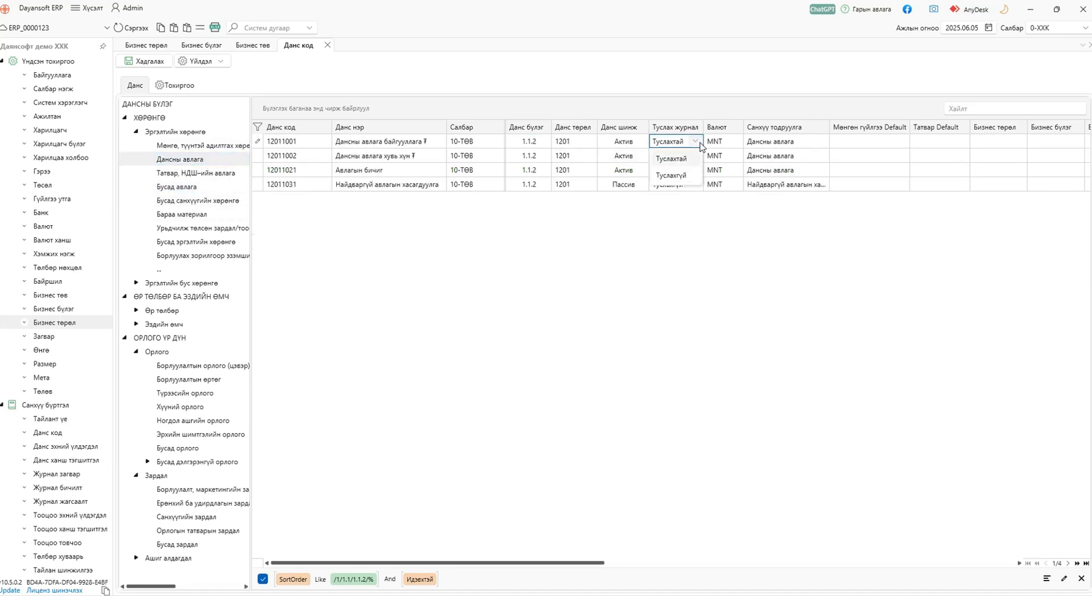
pyautogui.click(700, 143)
pyautogui.click(699, 187)
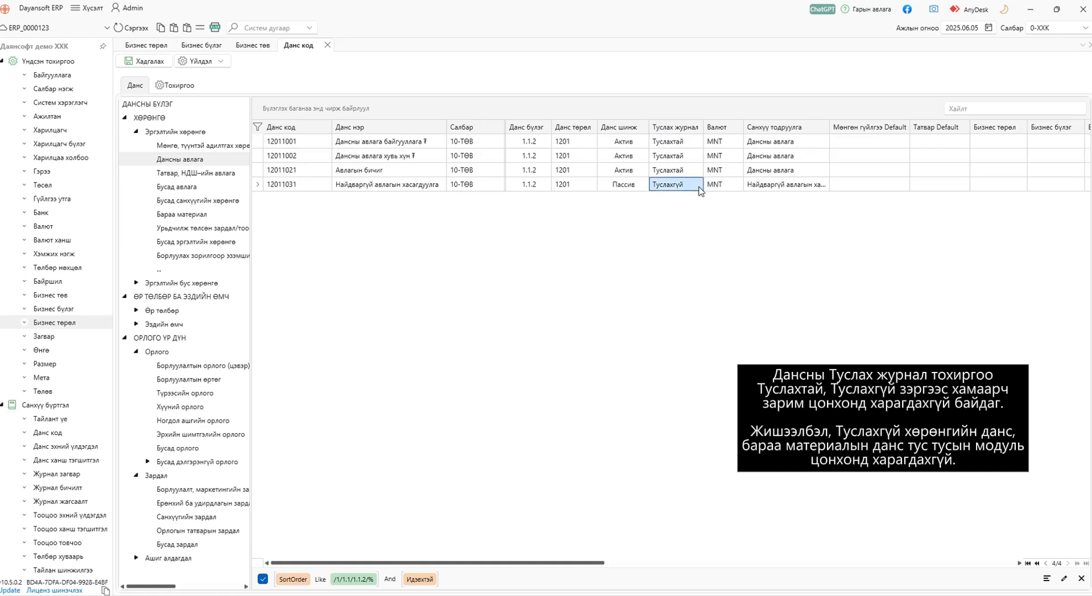
pyautogui.click(699, 187)
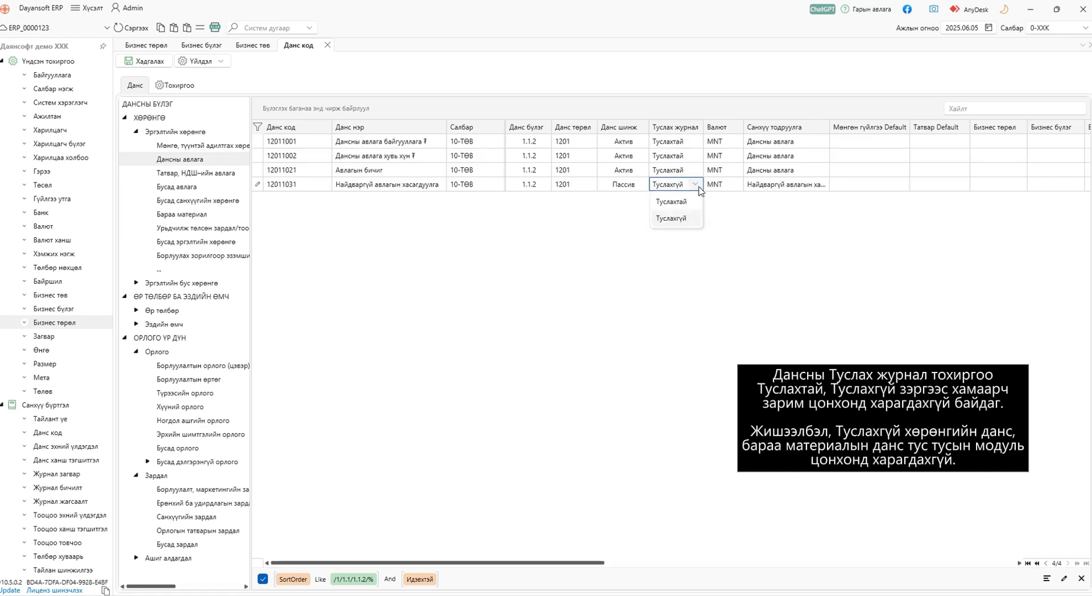
pyautogui.click(699, 188)
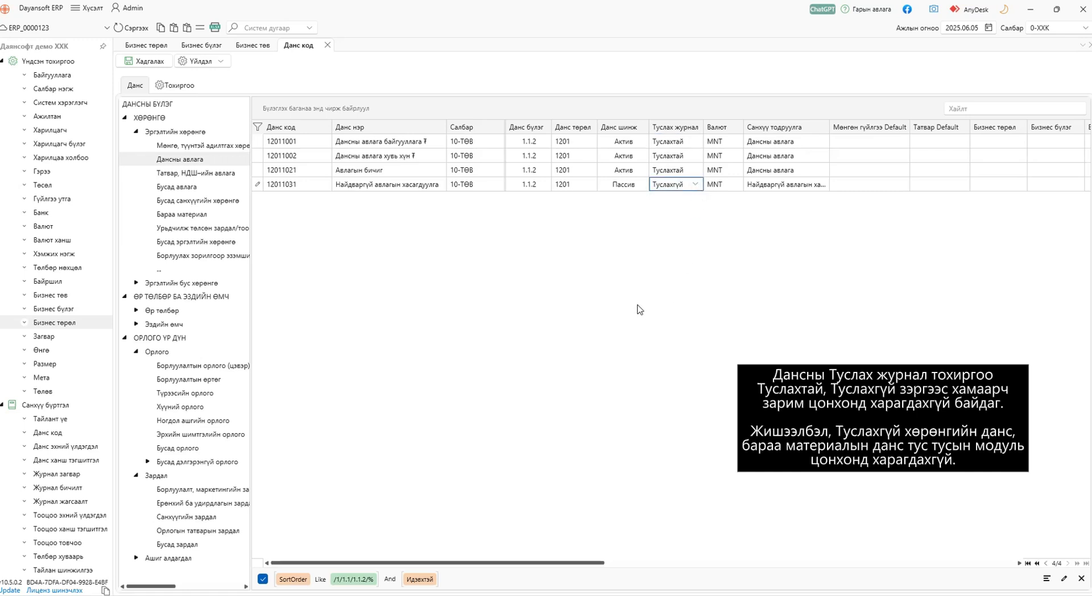
# Step: Set the branch of the Pos system user to 20-БОР (Борлуулалт)
pyautogui.click(78, 103)
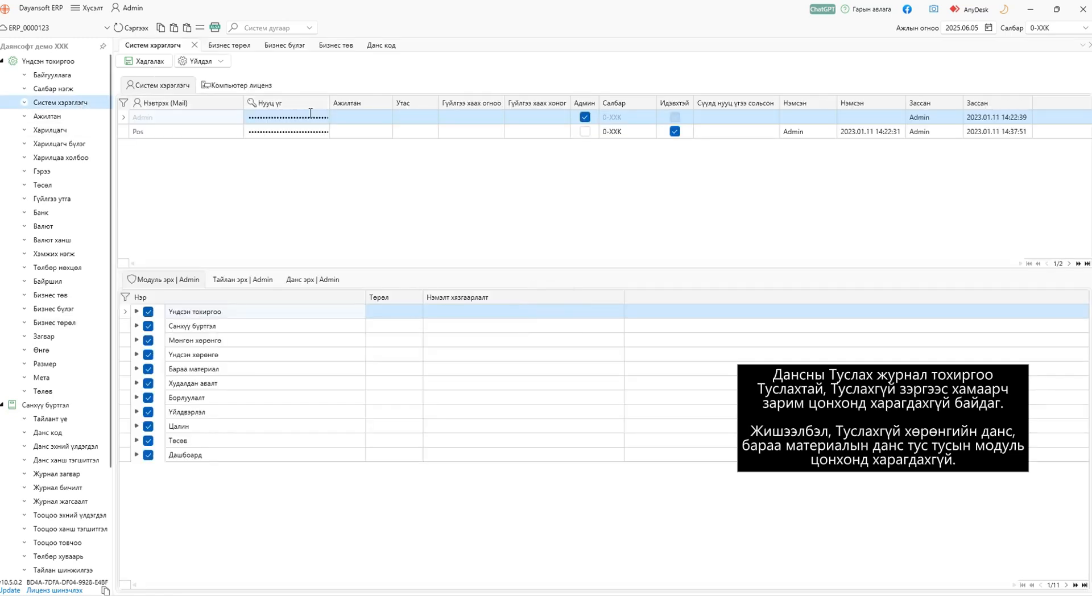
pyautogui.click(648, 133)
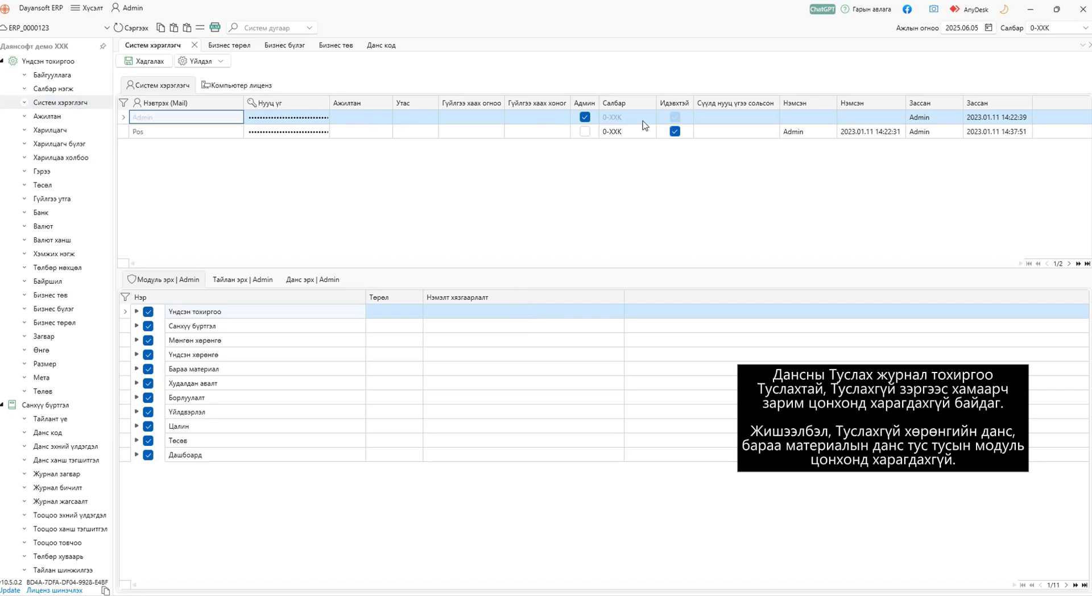
pyautogui.click(649, 132)
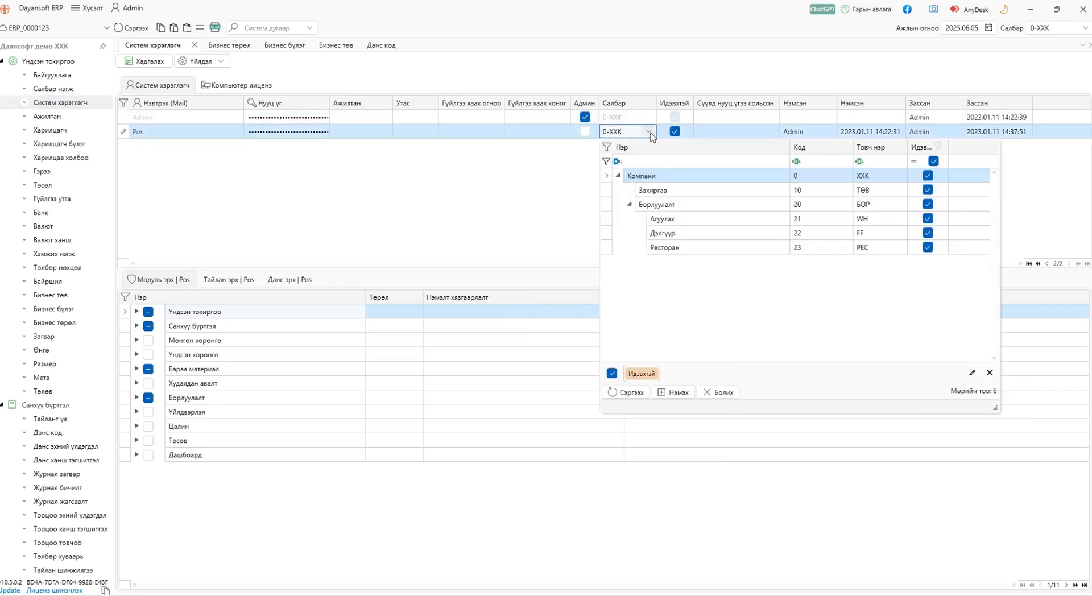
pyautogui.click(767, 207)
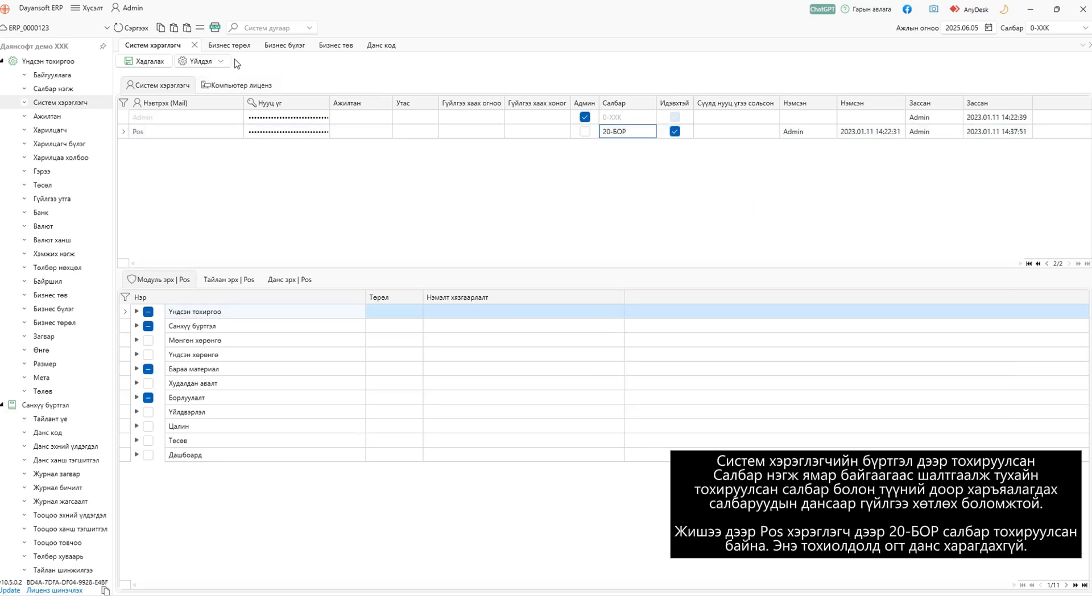
# Step: Check in the account code list which branches the accounts belong to, using the branch filter values
pyautogui.click(369, 48)
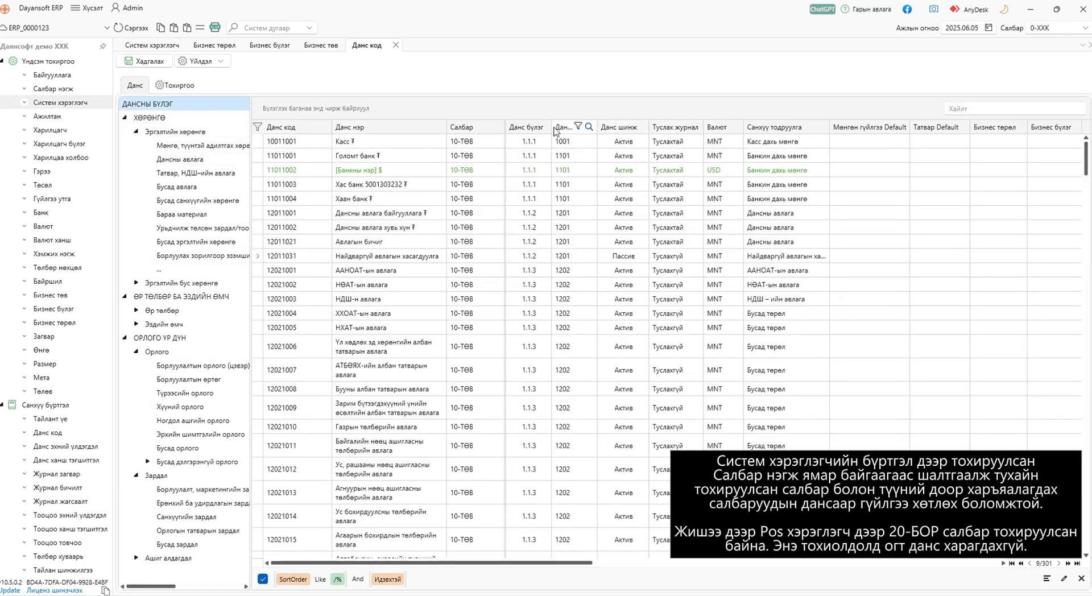
pyautogui.click(480, 127)
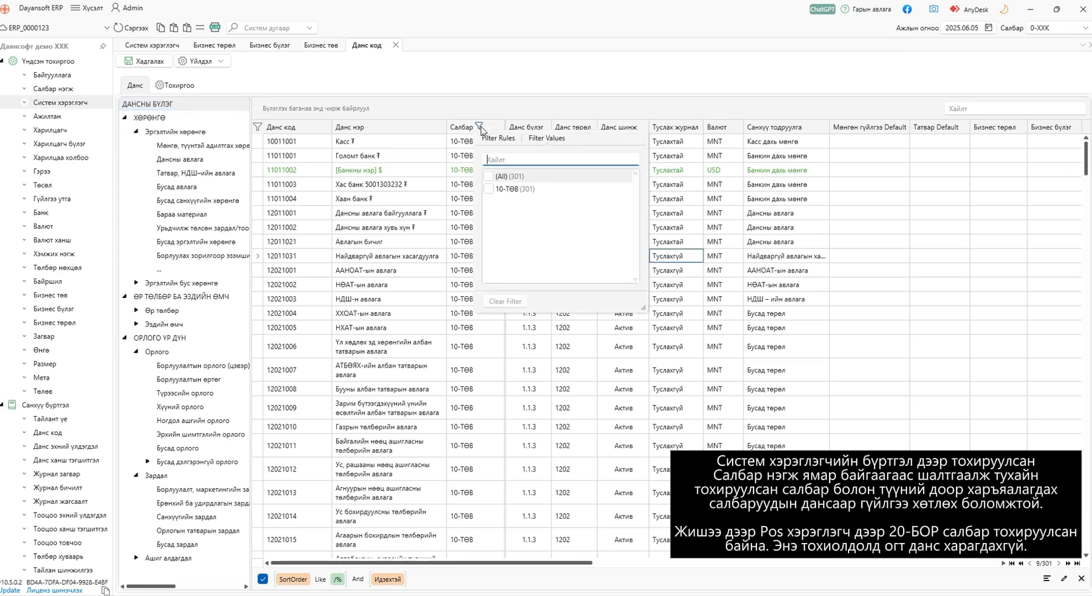
pyautogui.click(496, 240)
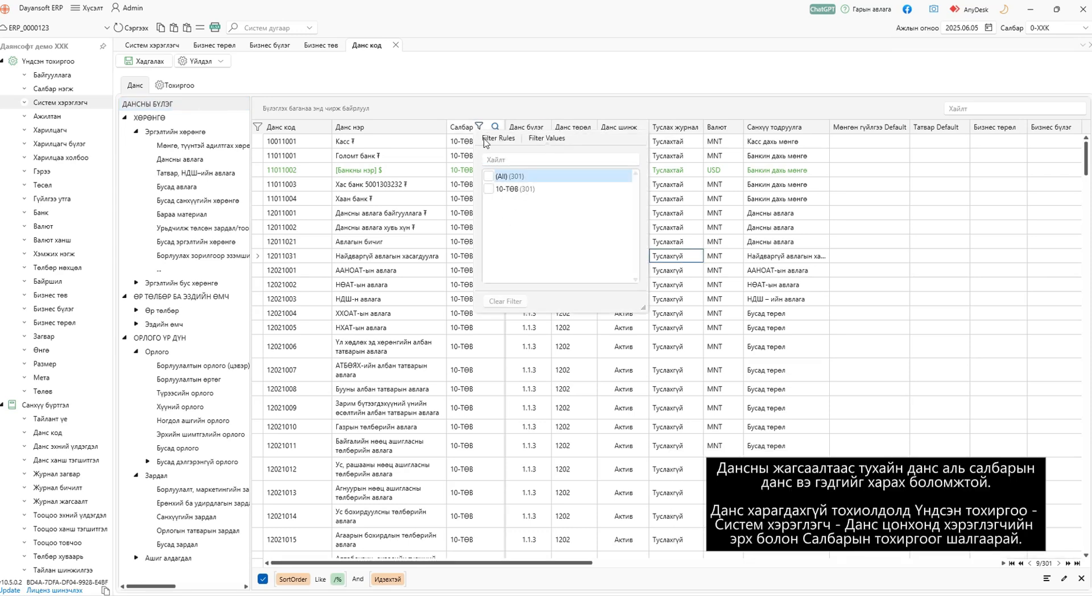
pyautogui.click(497, 86)
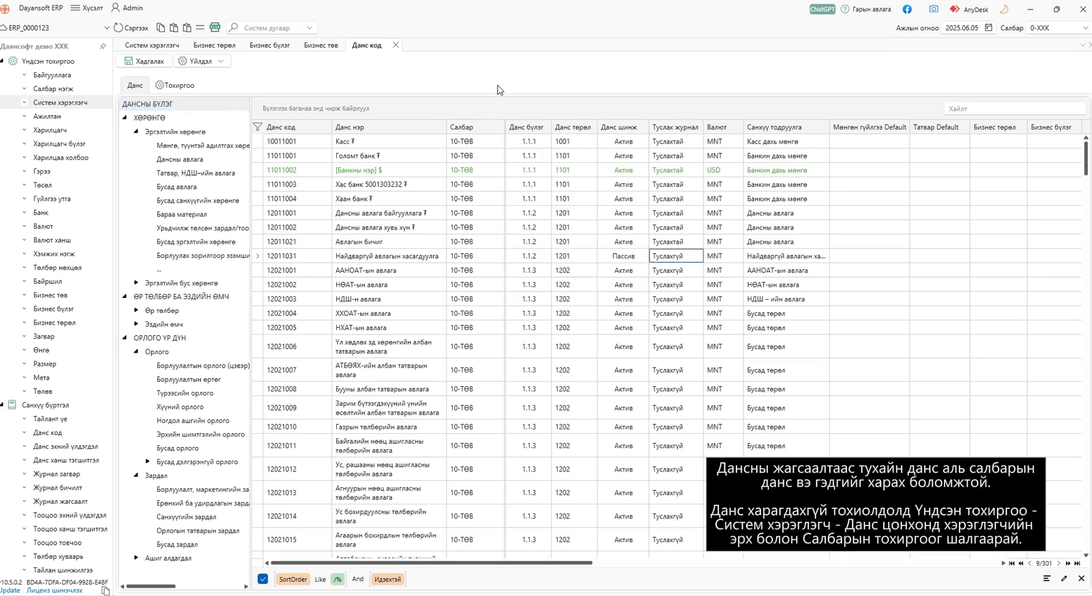
# Step: Examine the Pos user's account permissions and the filter values of their selection column
pyautogui.click(156, 45)
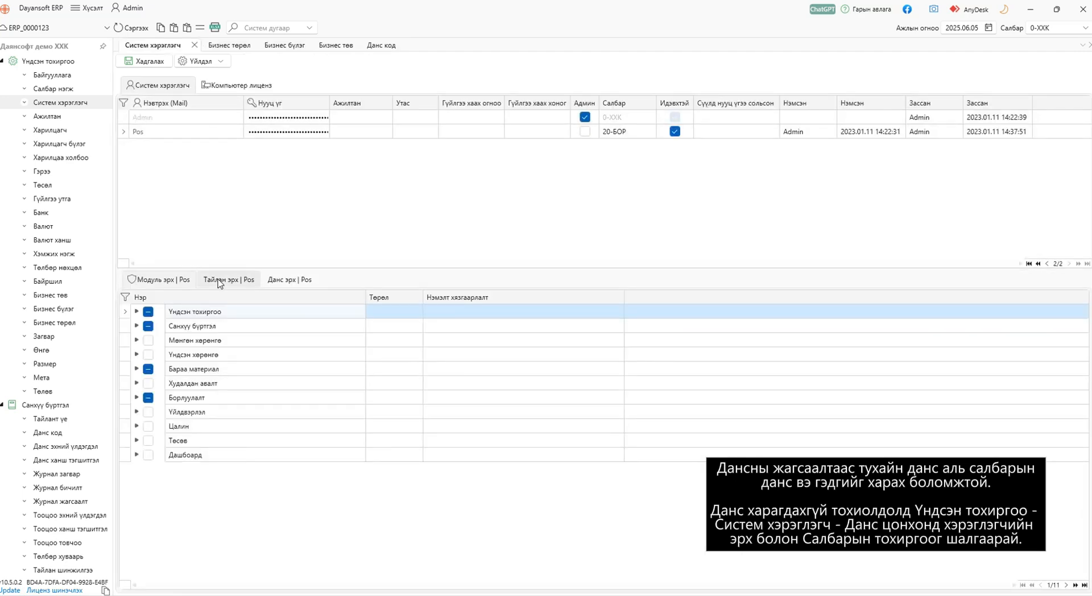
pyautogui.click(277, 280)
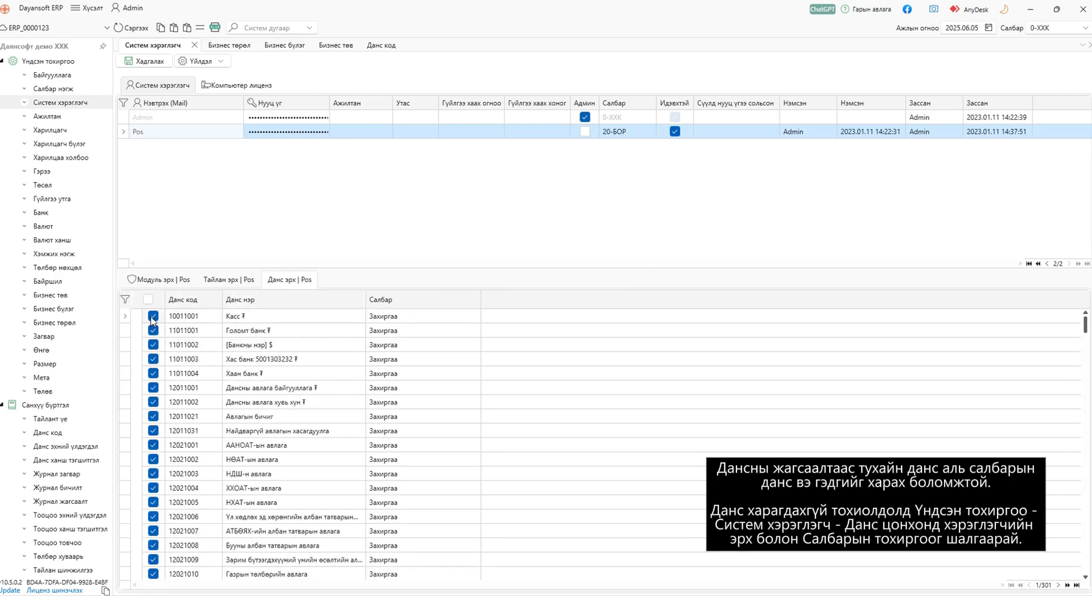
pyautogui.click(147, 298)
pyautogui.click(147, 299)
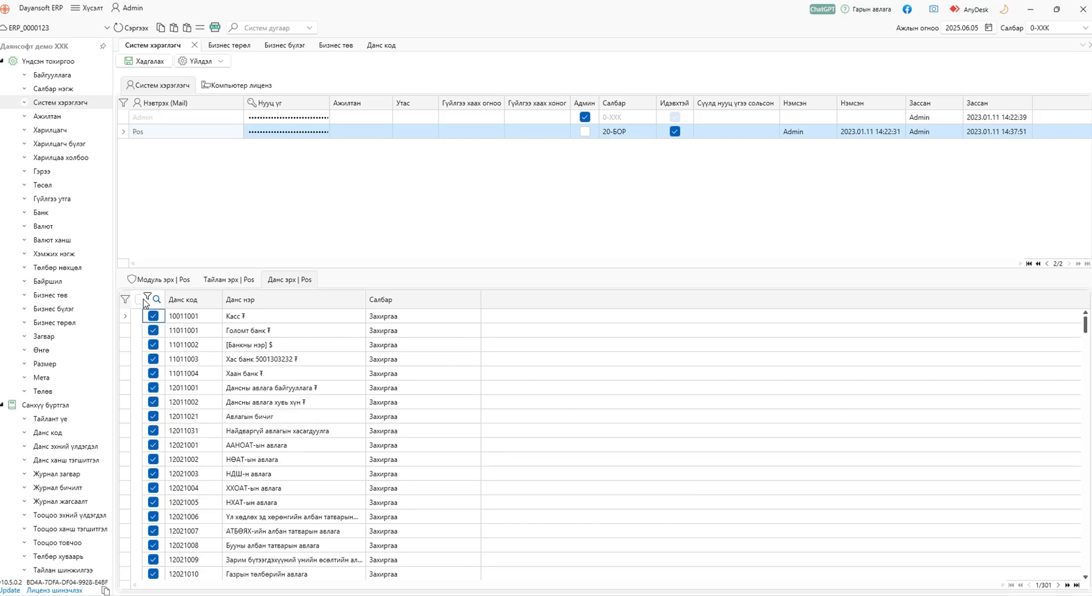
pyautogui.click(143, 300)
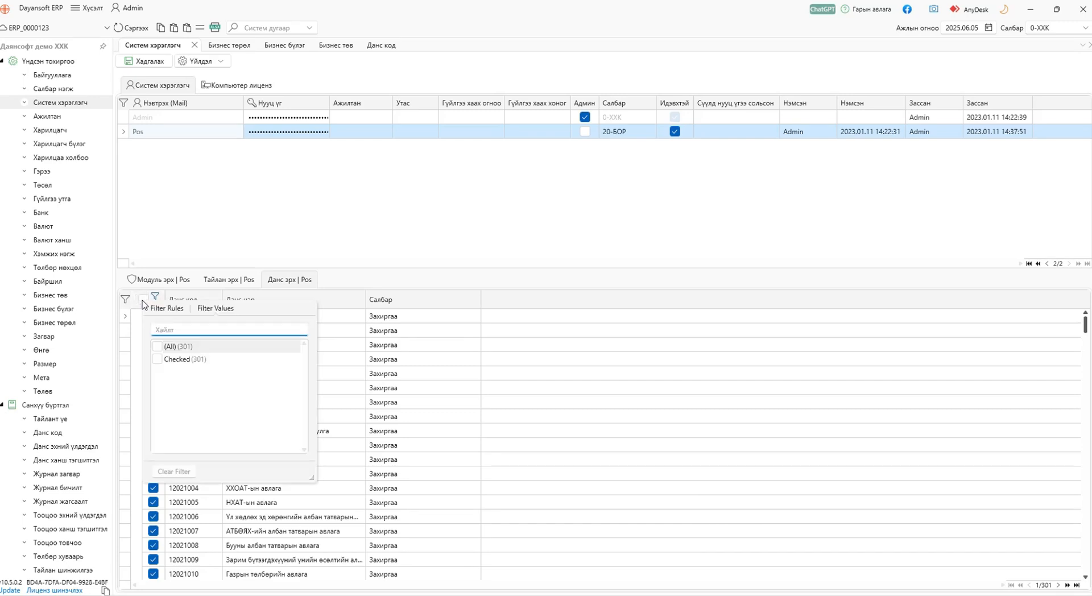
pyautogui.click(143, 301)
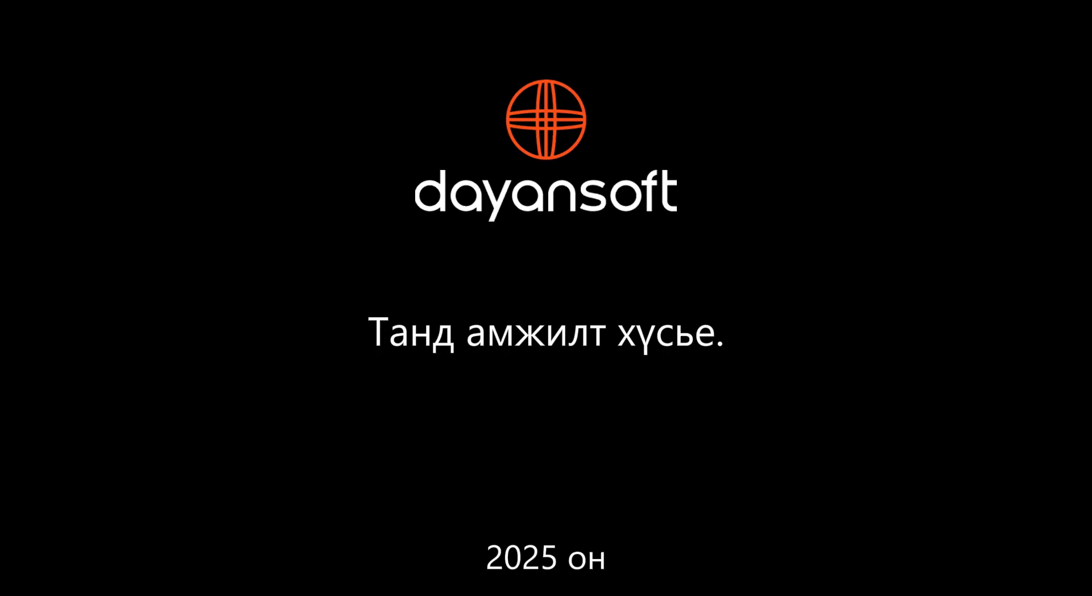